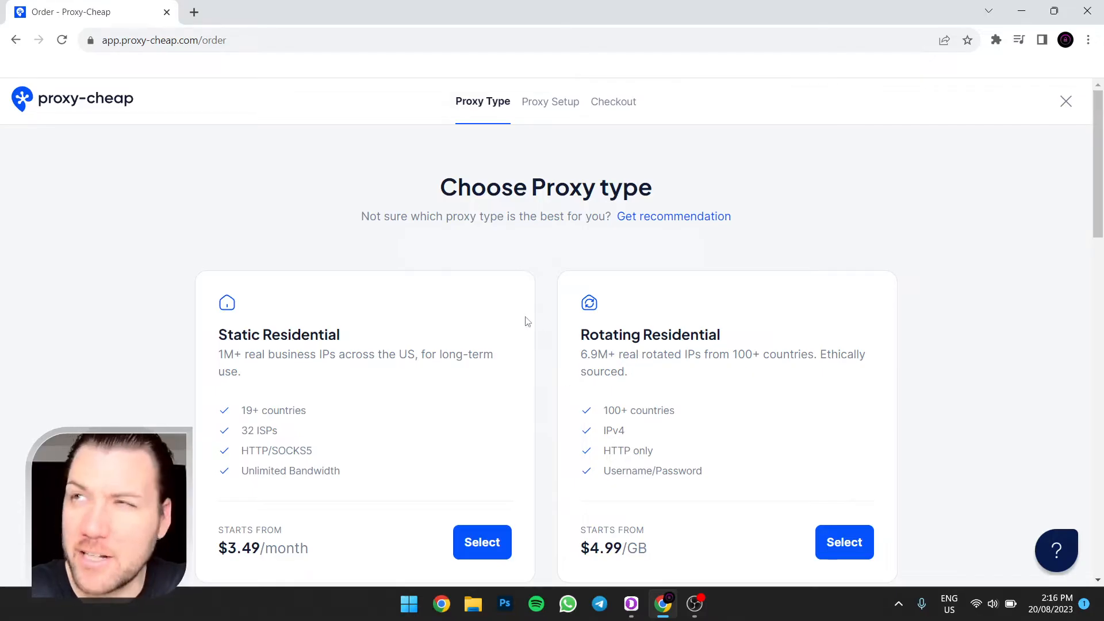
# Choose the Static Residential proxy type and try to continue with the Standard Proxy option
pyautogui.scroll(-1, 440, 271)
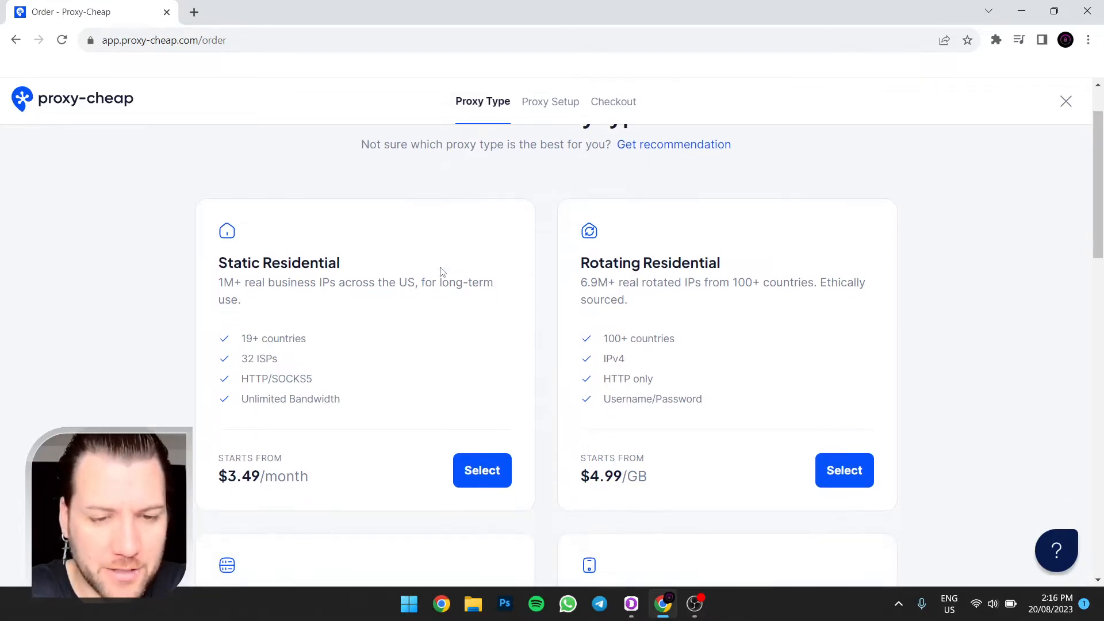
pyautogui.click(485, 481)
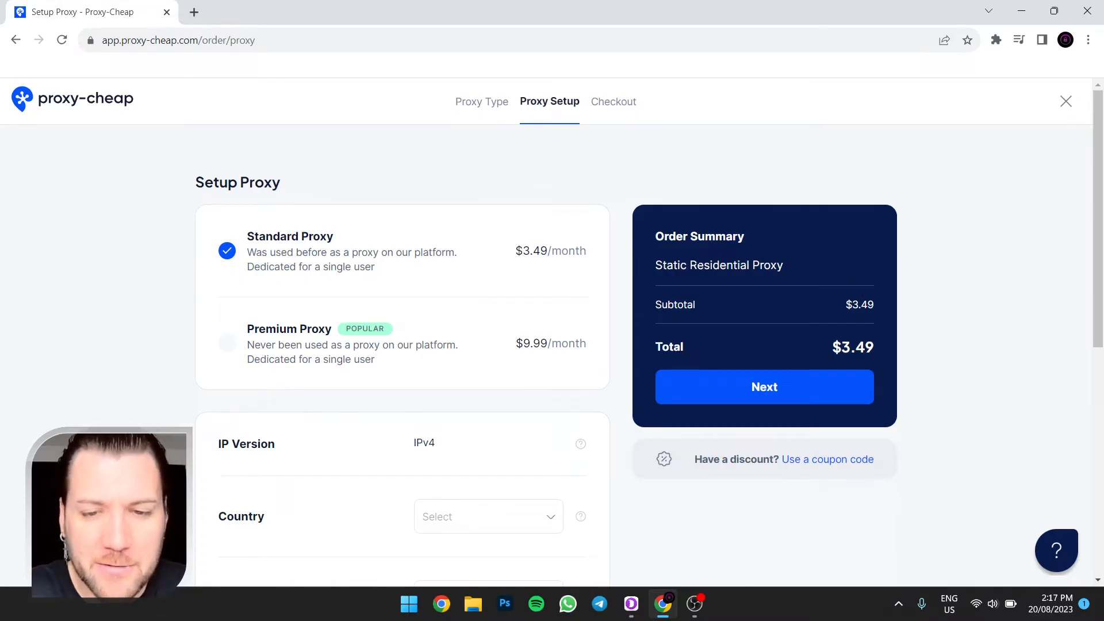
pyautogui.click(773, 389)
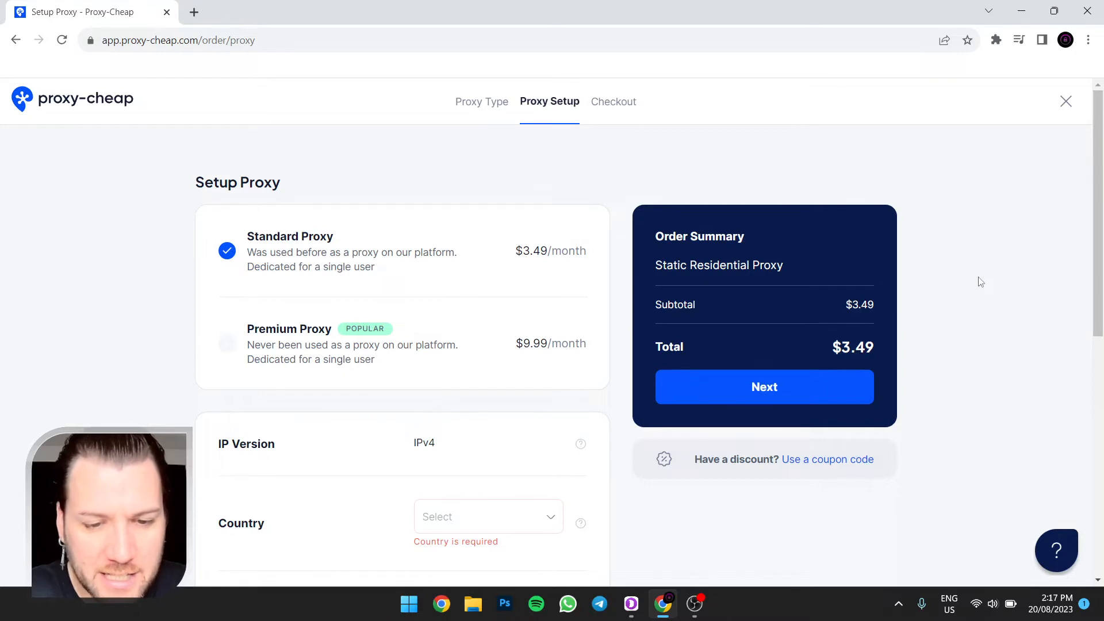
# Set the proxy's country to United States
pyautogui.scroll(-2, 770, 259)
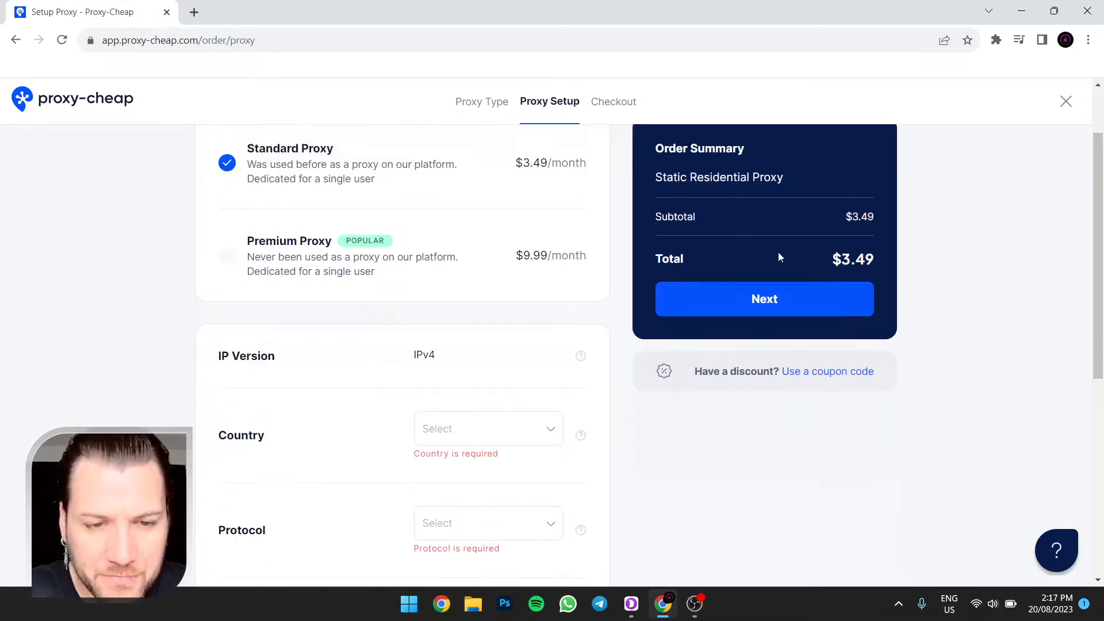
pyautogui.scroll(-1, 508, 311)
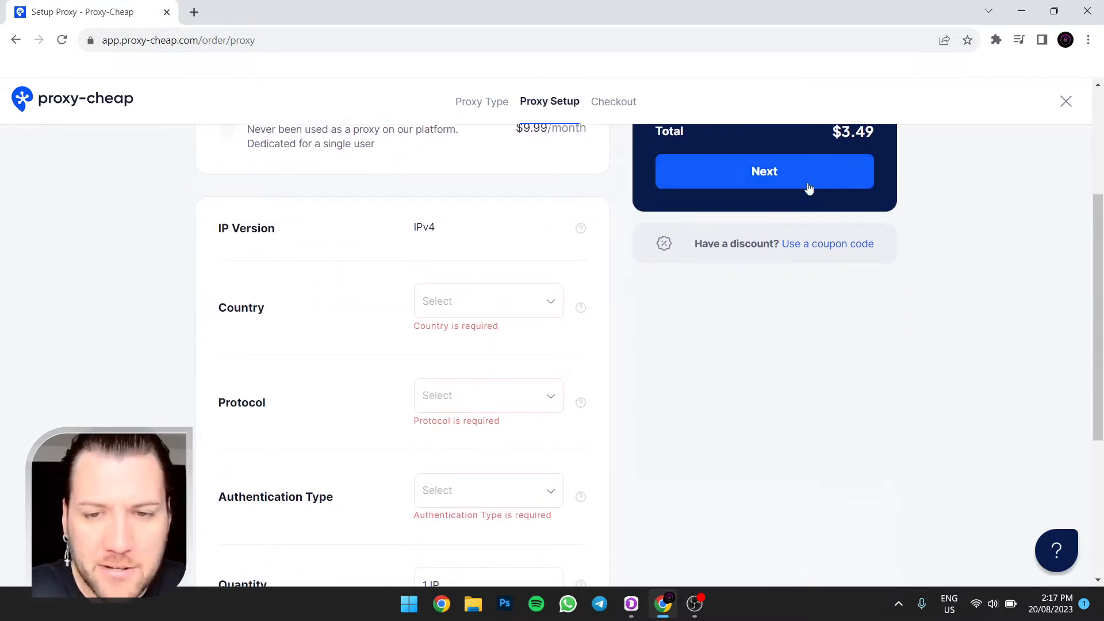
pyautogui.scroll(3, 808, 187)
pyautogui.scroll(-3, 533, 283)
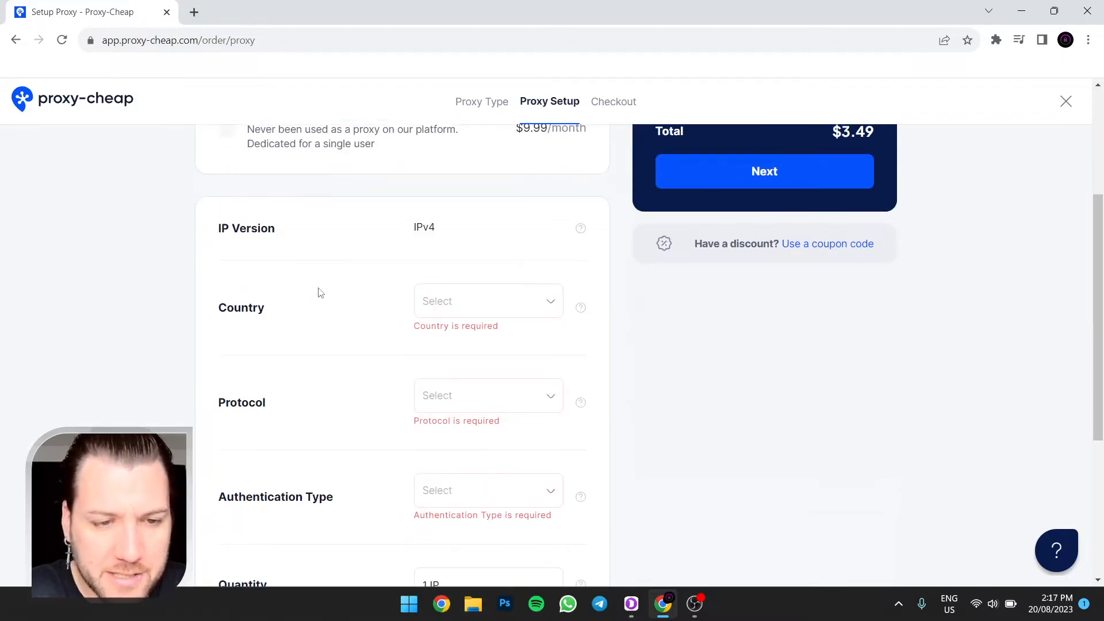
pyautogui.click(543, 298)
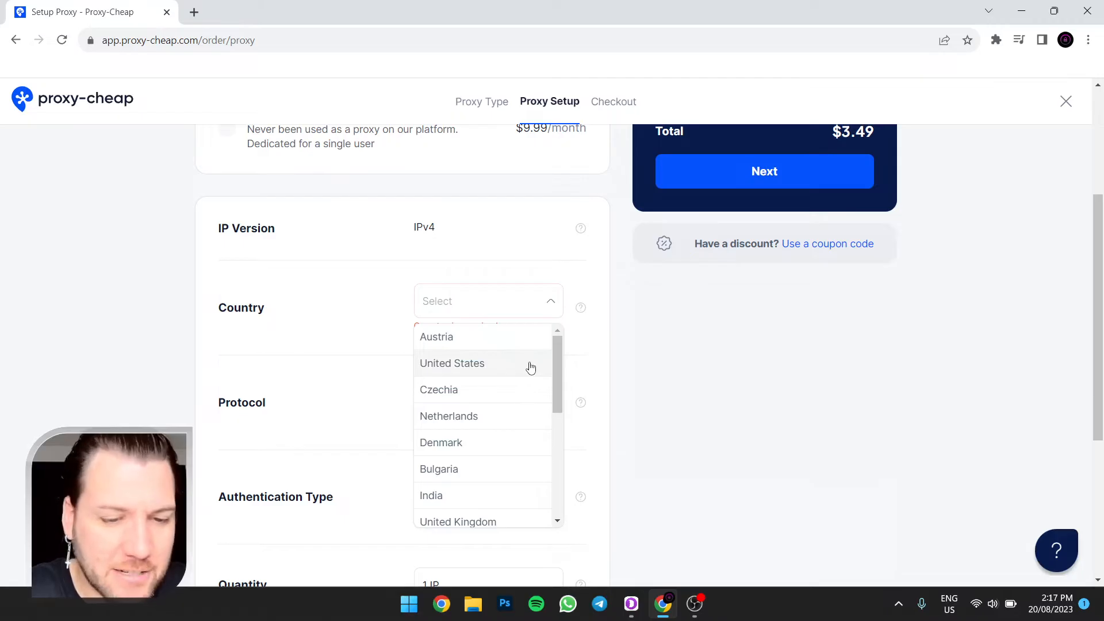
pyautogui.scroll(-4, 488, 403)
pyautogui.scroll(-1, 488, 406)
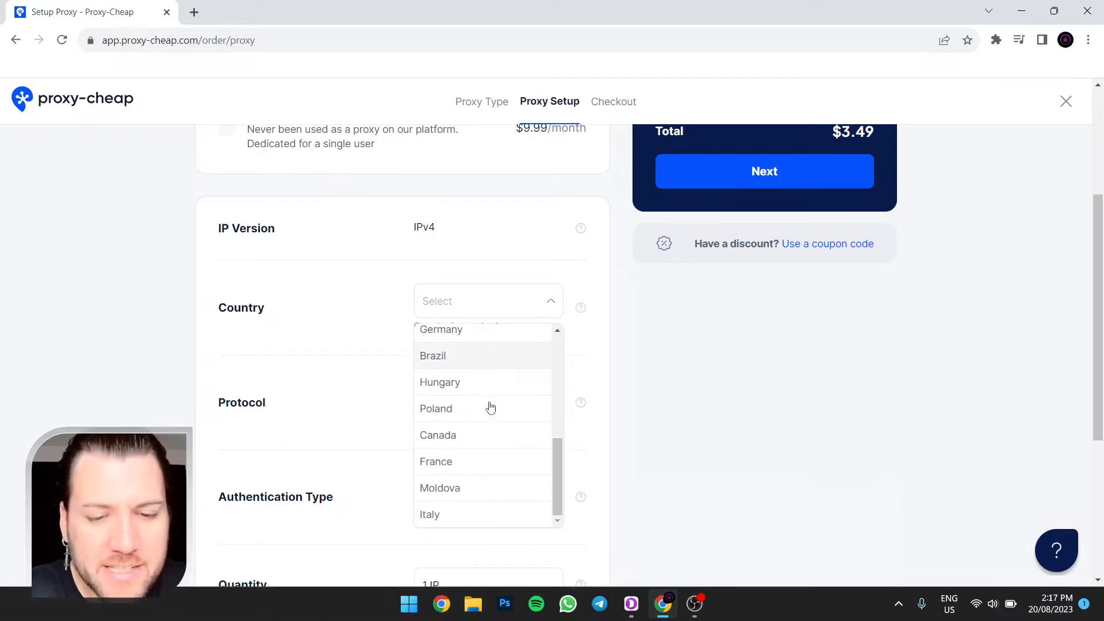
pyautogui.scroll(5, 481, 458)
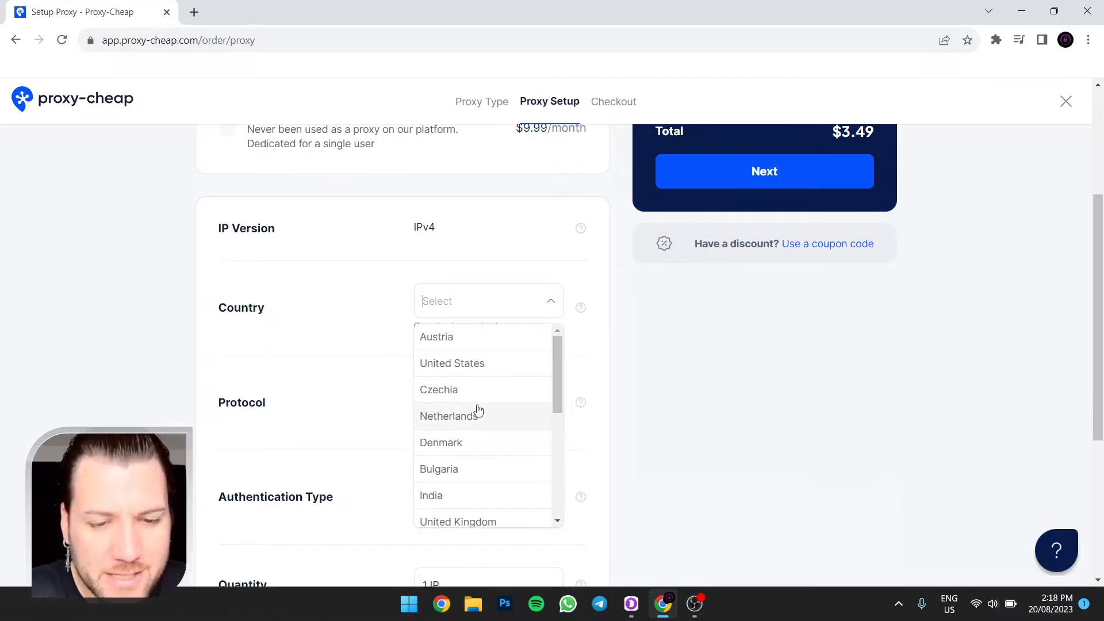
pyautogui.click(484, 363)
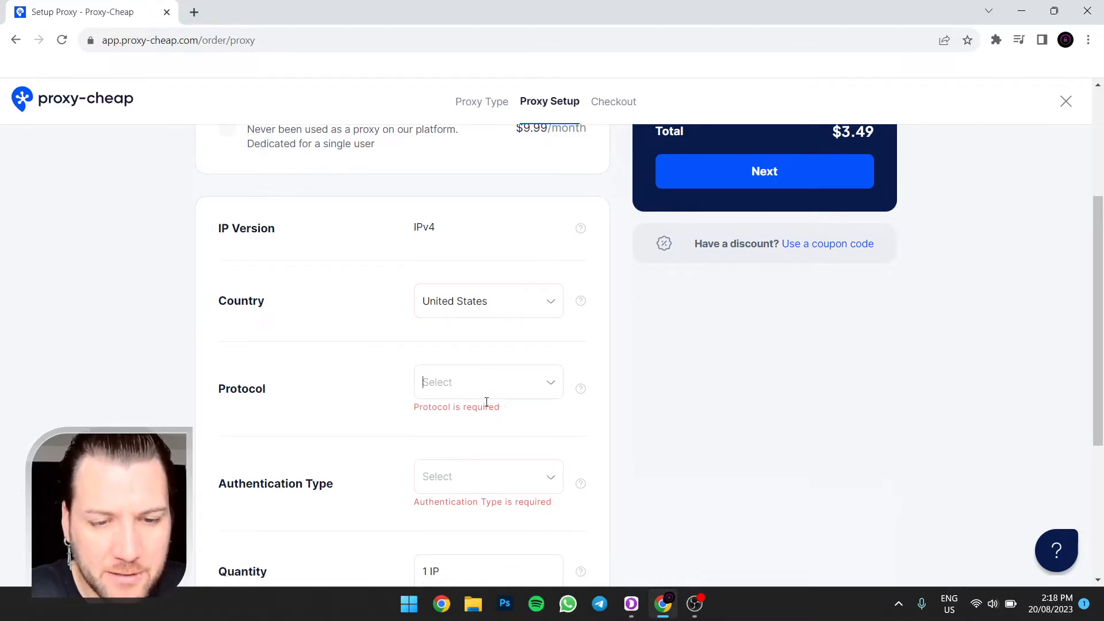
# Set the proxy's protocol to SOCKS5 and its ISP to AT&T
pyautogui.click(555, 381)
pyautogui.click(451, 458)
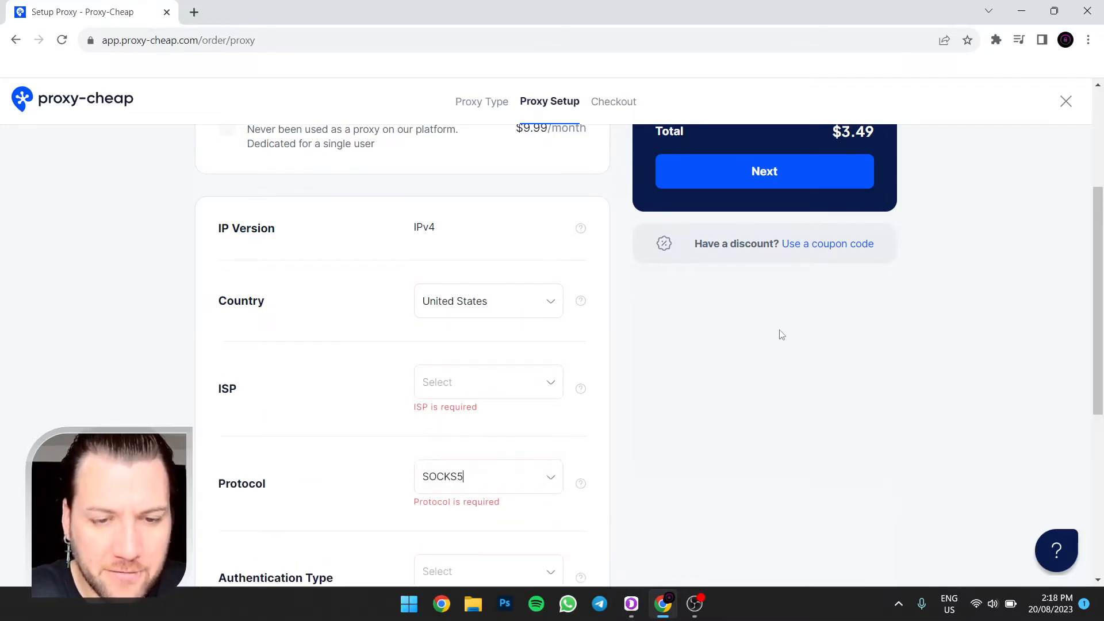
pyautogui.scroll(-1, 726, 320)
pyautogui.click(552, 314)
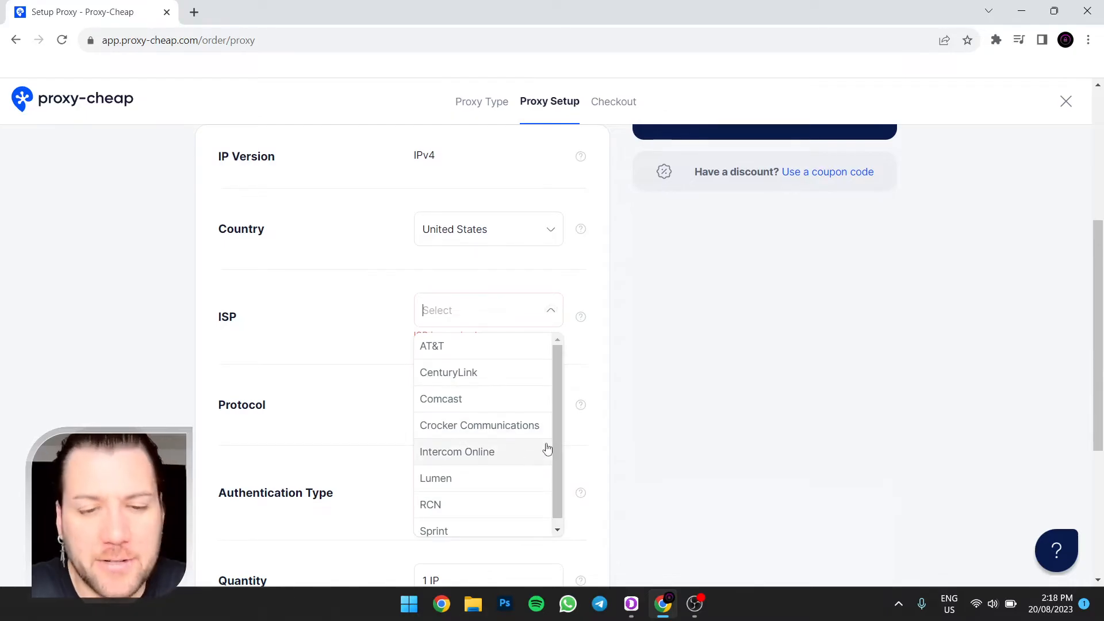
pyautogui.click(436, 346)
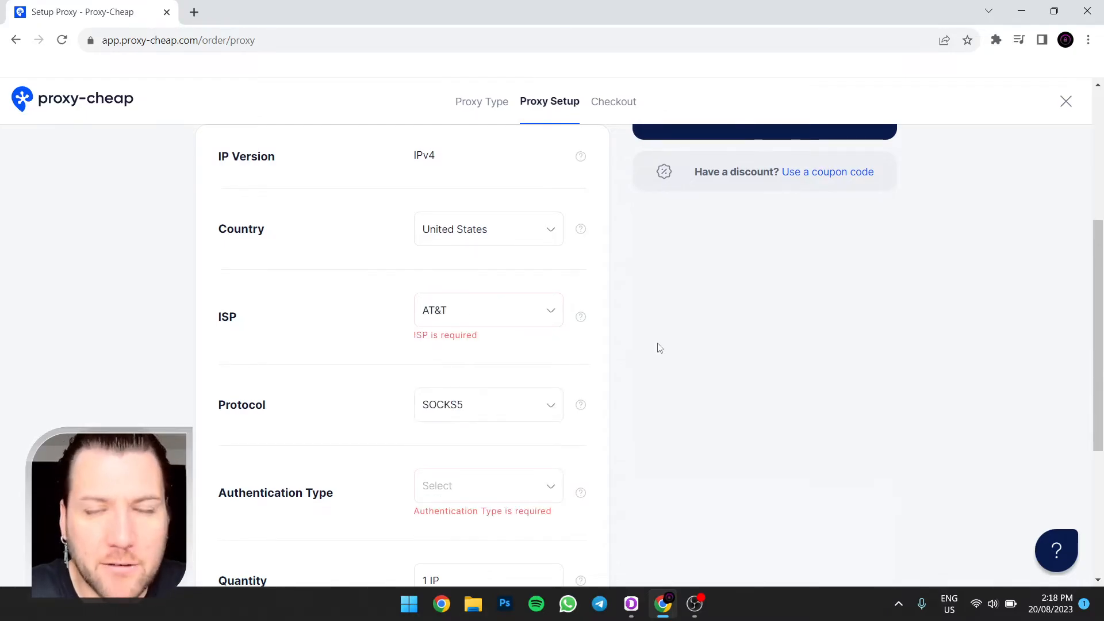
# Set the authentication type to Username & Password, keep the 1 month period, and turn off auto-extend
pyautogui.scroll(-4, 644, 339)
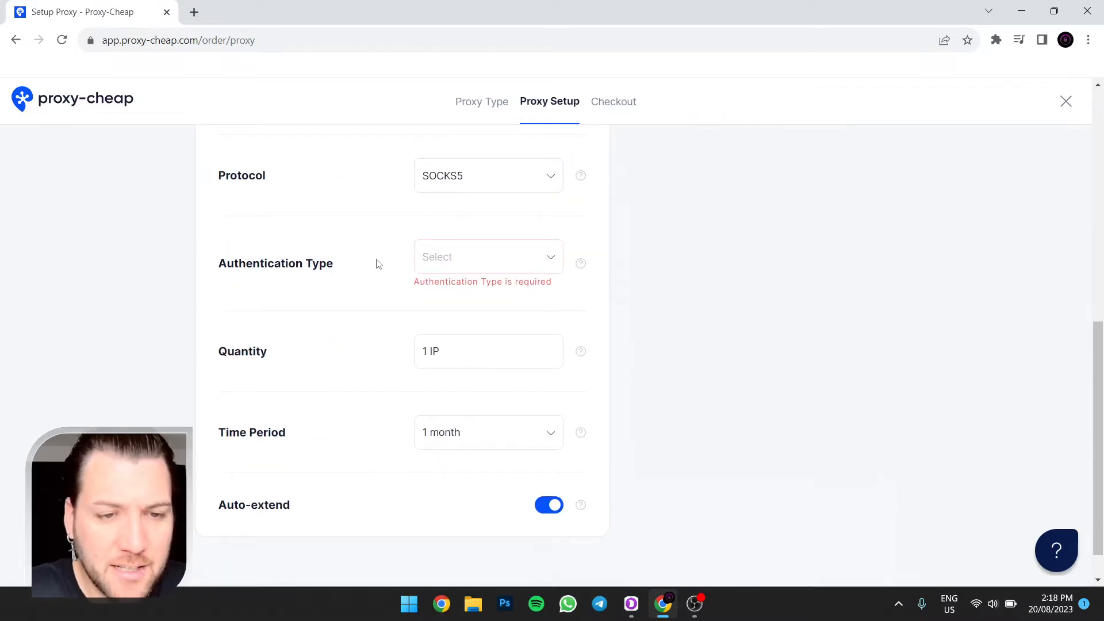
pyautogui.click(540, 265)
pyautogui.click(473, 317)
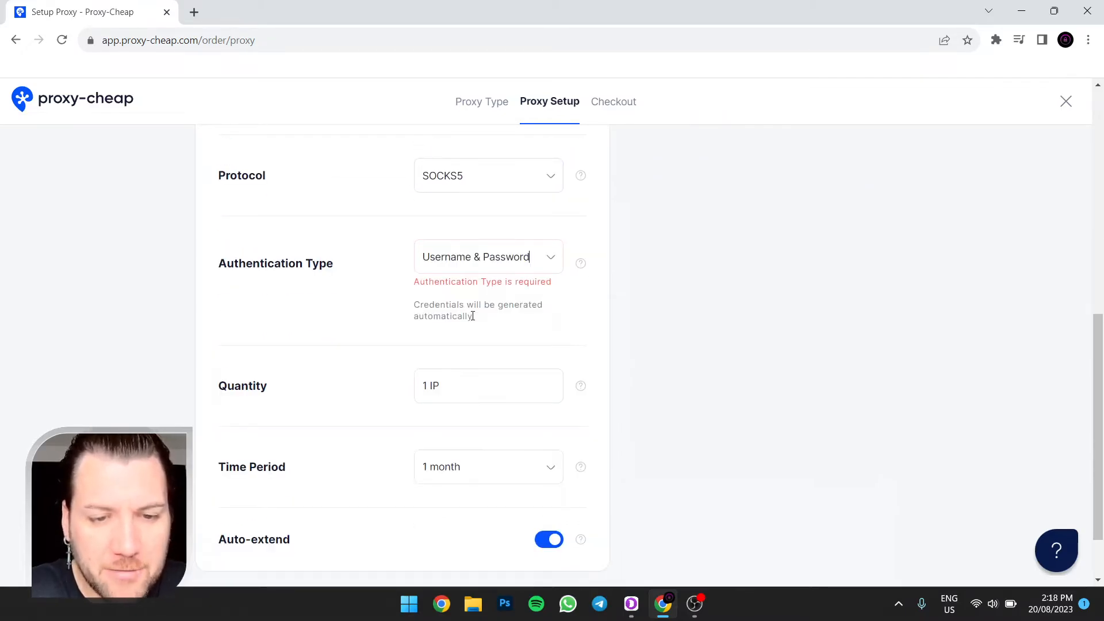
pyautogui.scroll(-2, 596, 261)
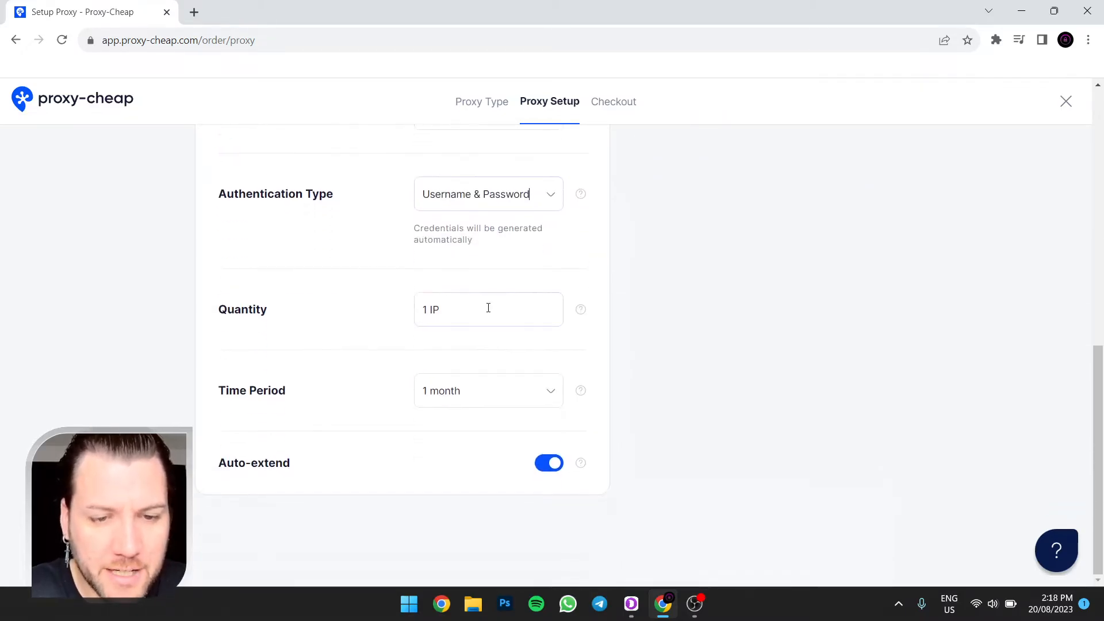
pyautogui.click(556, 401)
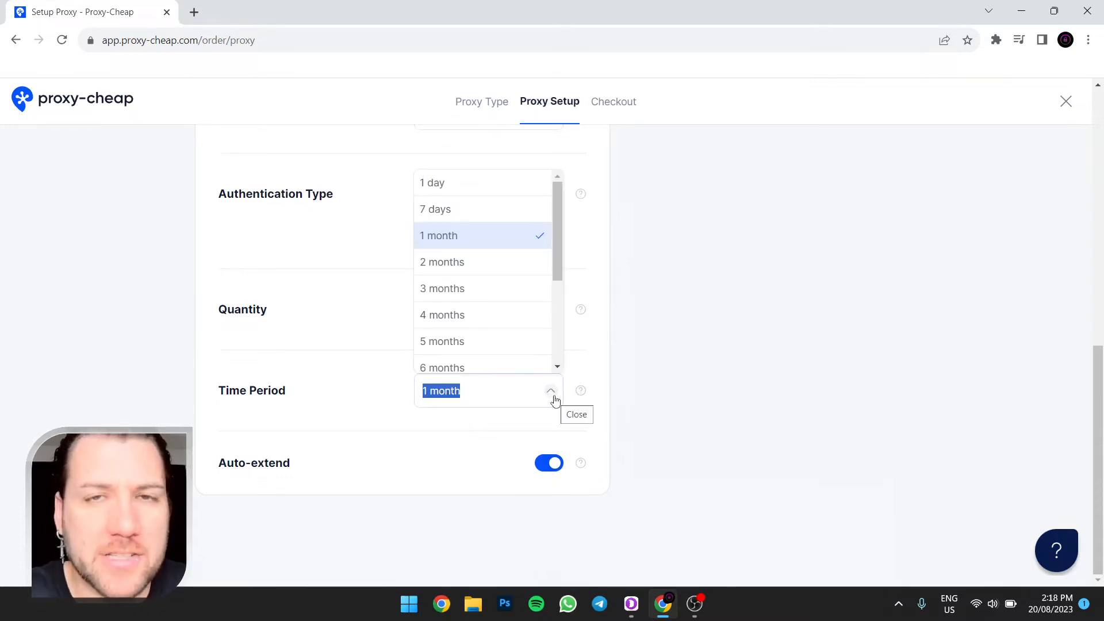
pyautogui.click(613, 375)
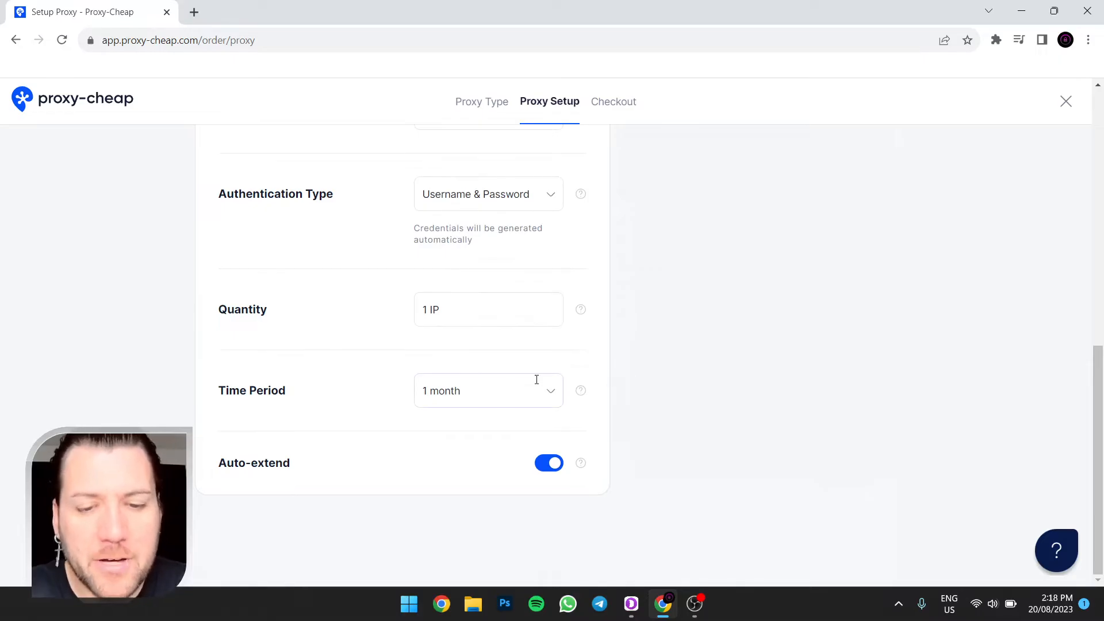
pyautogui.click(549, 463)
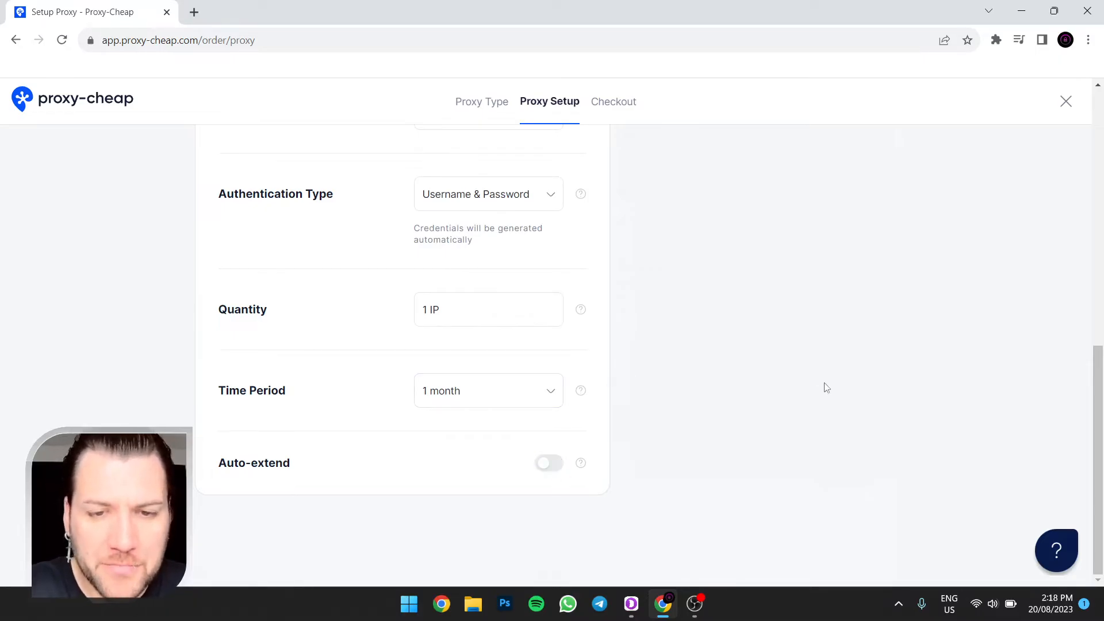
# Look at the existing profile and its proxy in Dolphin{anty}, and return to the proxy order in Chrome
pyautogui.scroll(10, 826, 387)
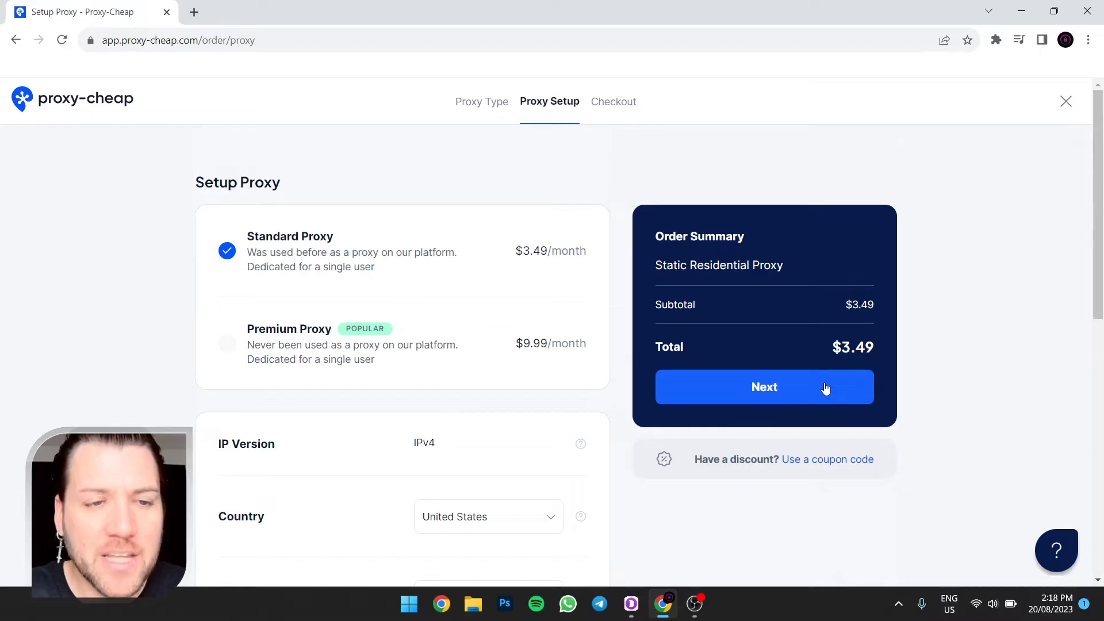
pyautogui.click(631, 603)
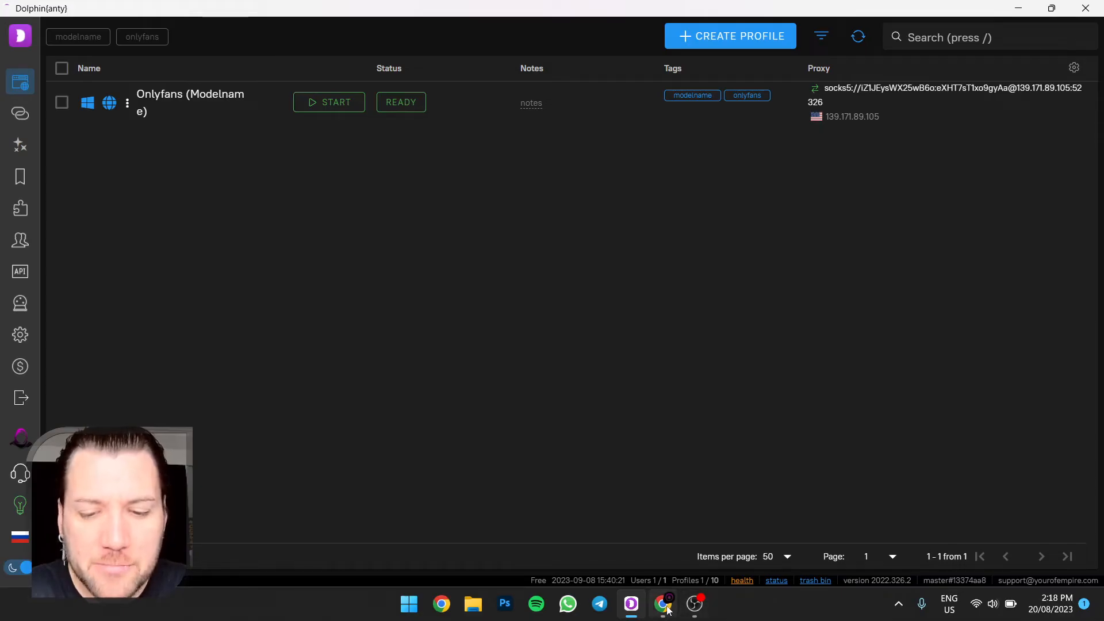
pyautogui.click(661, 517)
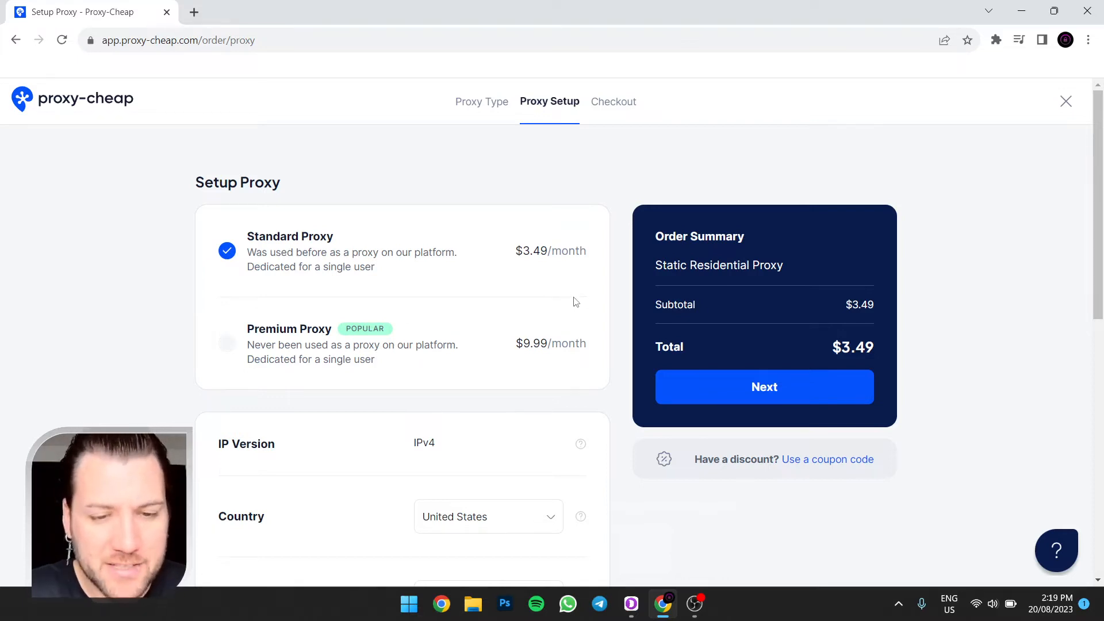
# Check out the proxy order with My Balance as payment method and open the newly bought proxy's overview
pyautogui.scroll(-7, 460, 287)
pyautogui.scroll(-3, 482, 281)
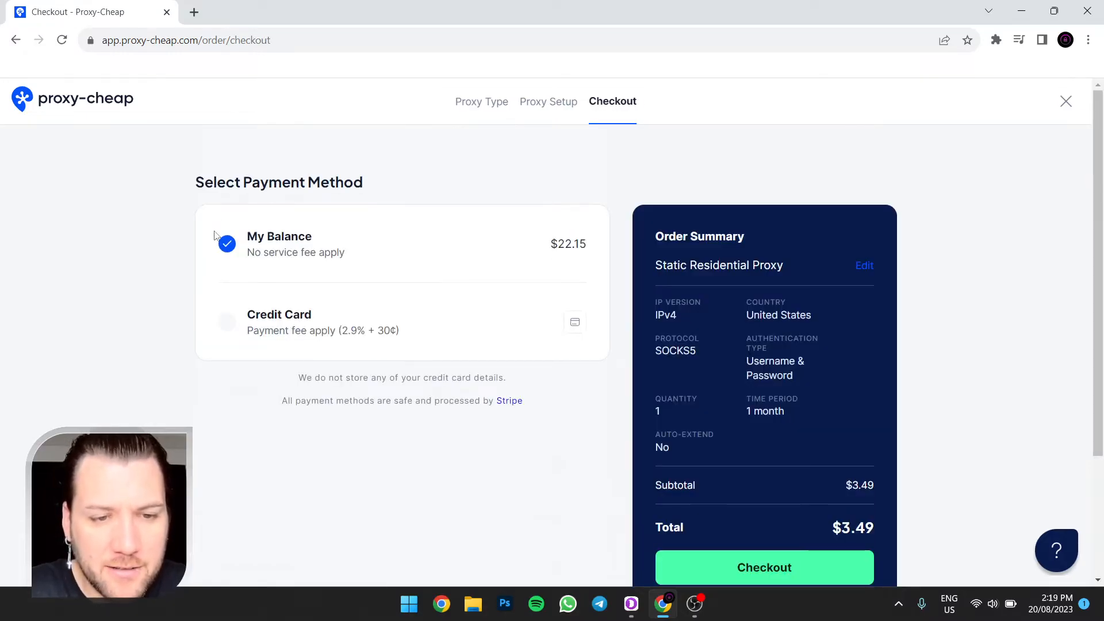
pyautogui.scroll(-3, 833, 274)
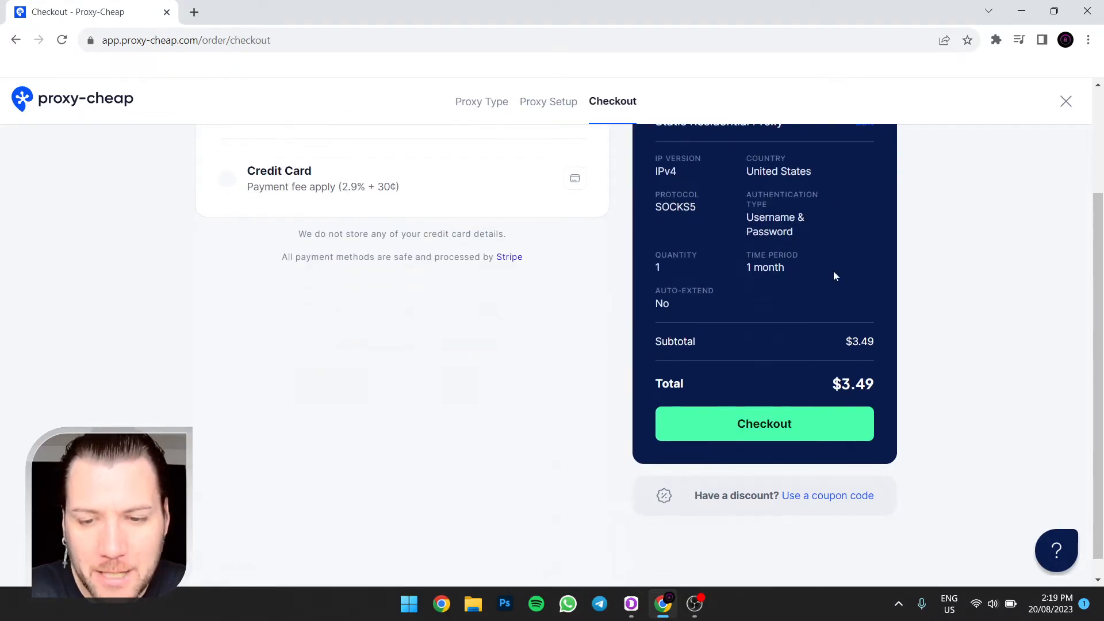
pyautogui.click(753, 426)
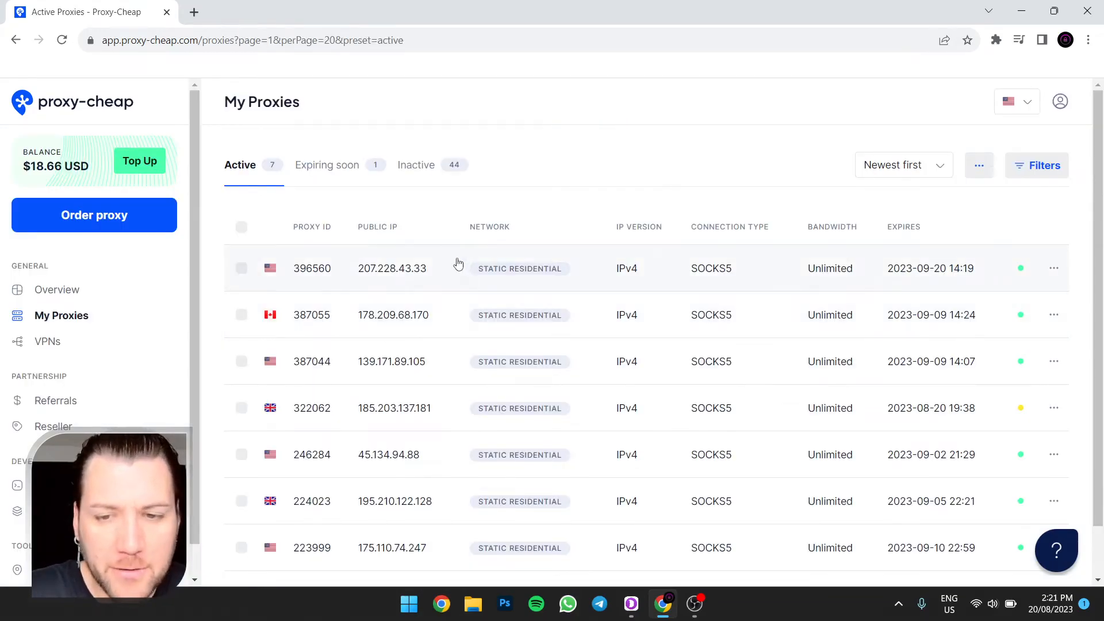
pyautogui.click(458, 263)
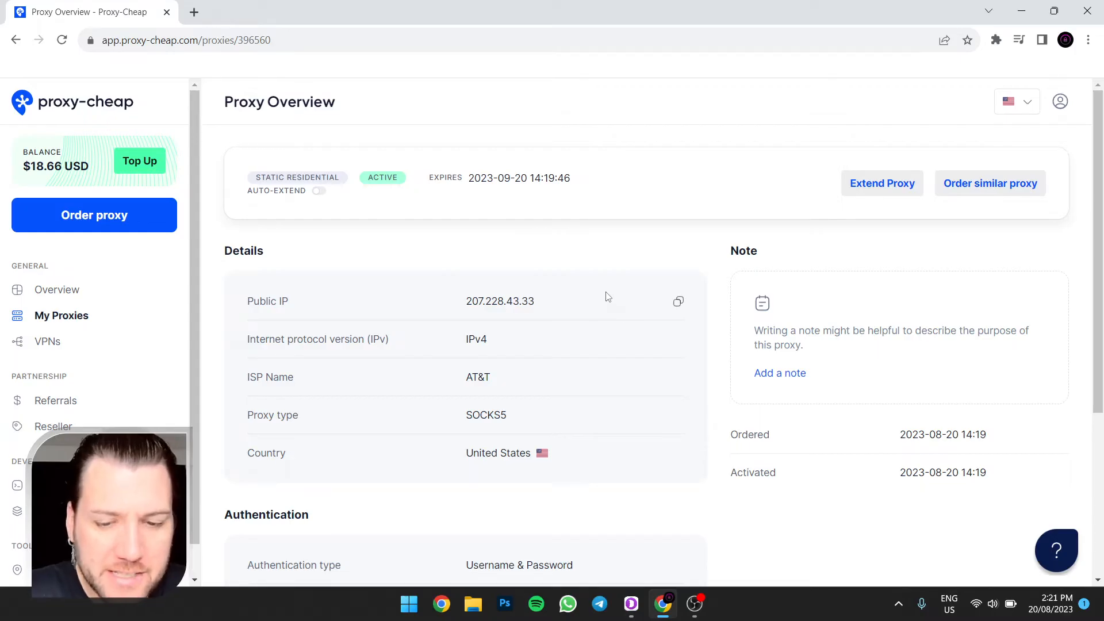
# Switch to Dolphin{anty} and start creating a new proxy in its proxy list
pyautogui.click(633, 613)
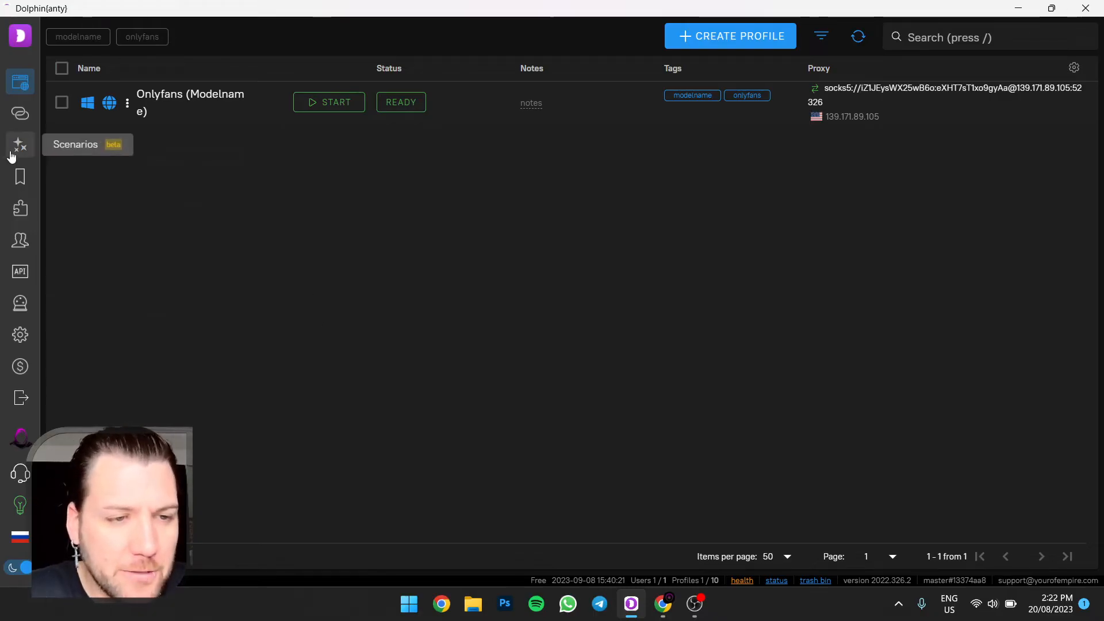
pyautogui.click(18, 115)
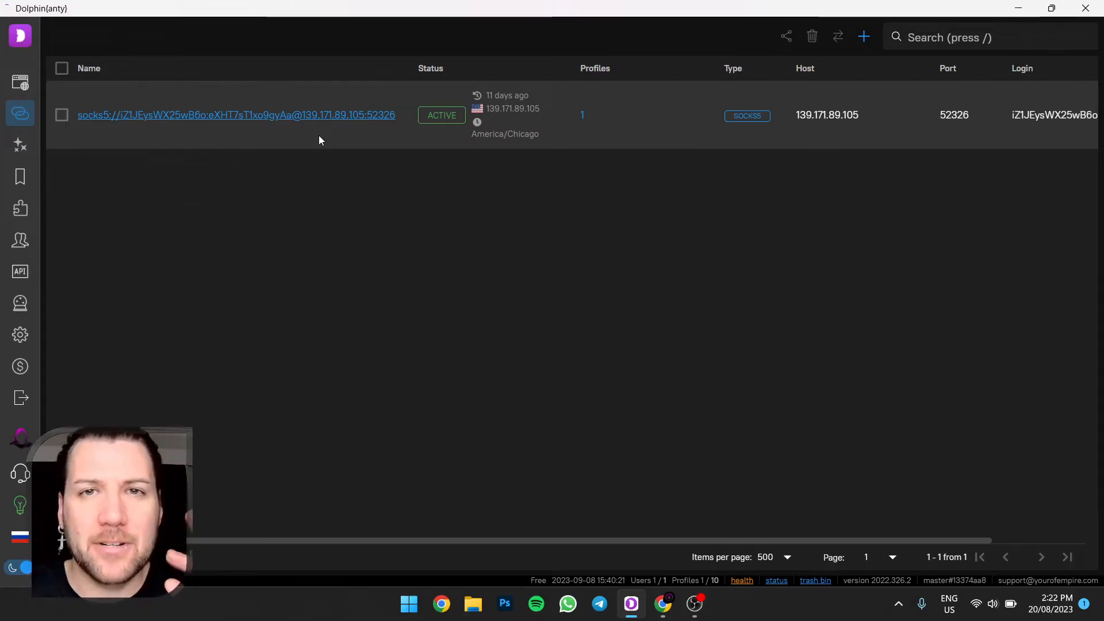
pyautogui.click(863, 37)
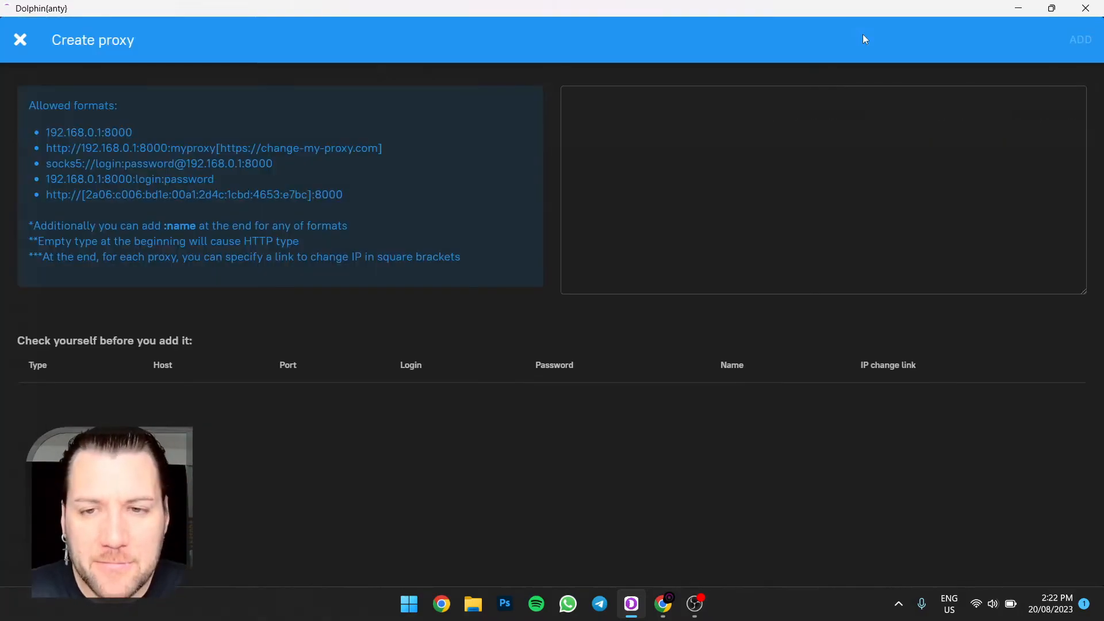
pyautogui.moveTo(239, 178); pyautogui.dragTo(43, 179)
pyautogui.click(122, 163)
pyautogui.moveTo(296, 164); pyautogui.dragTo(41, 162)
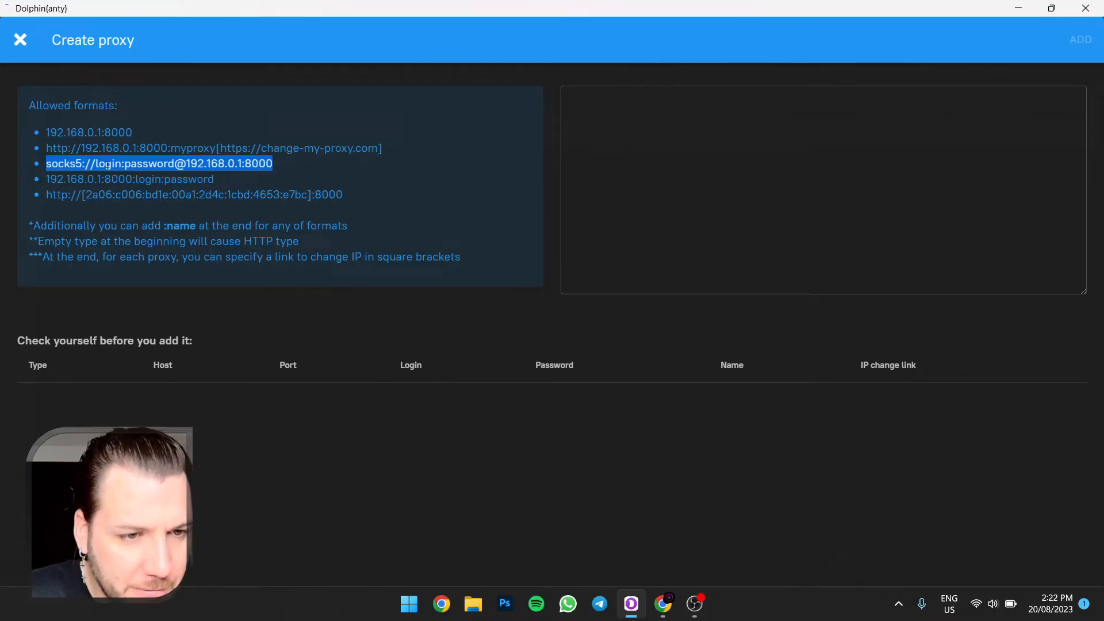
pyautogui.hotkey('ctrl', 'c')
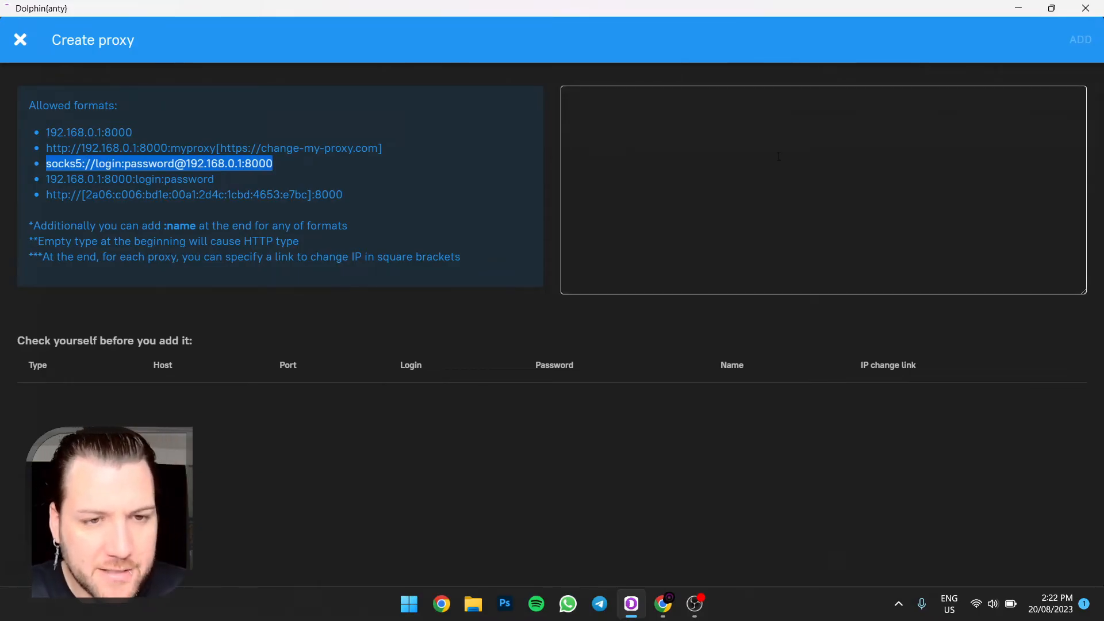
pyautogui.click(772, 155)
pyautogui.hotkey('ctrl', 'v')
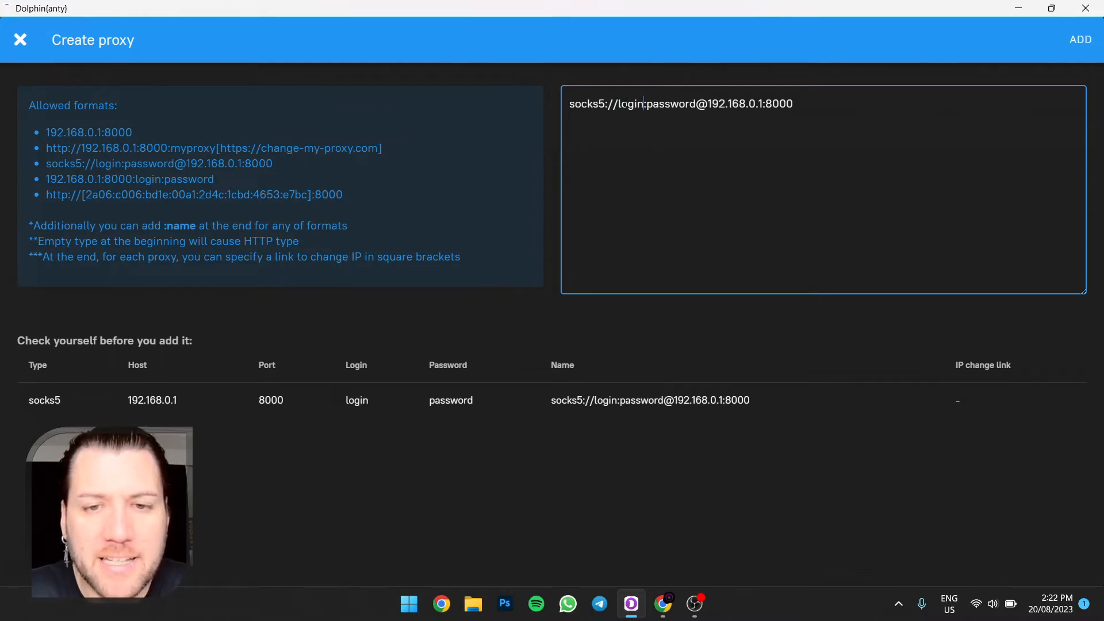
# Compare the proxy's authentication details in Chrome with the login, password and address parts of the template in Dolphin{anty}
pyautogui.click(661, 606)
pyautogui.scroll(-4, 563, 326)
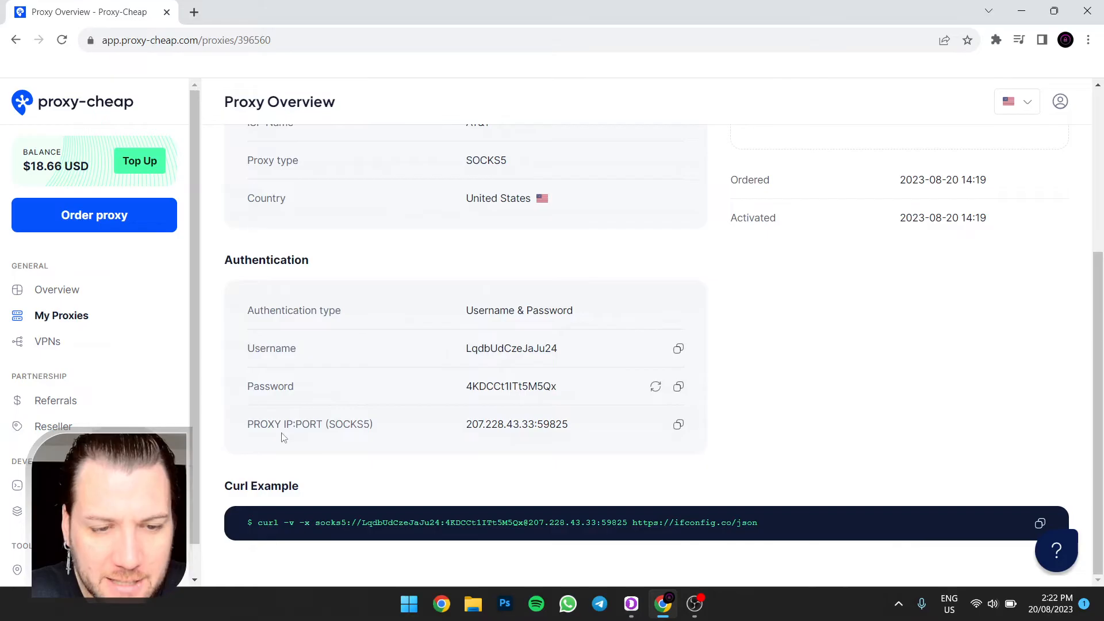
pyautogui.click(631, 603)
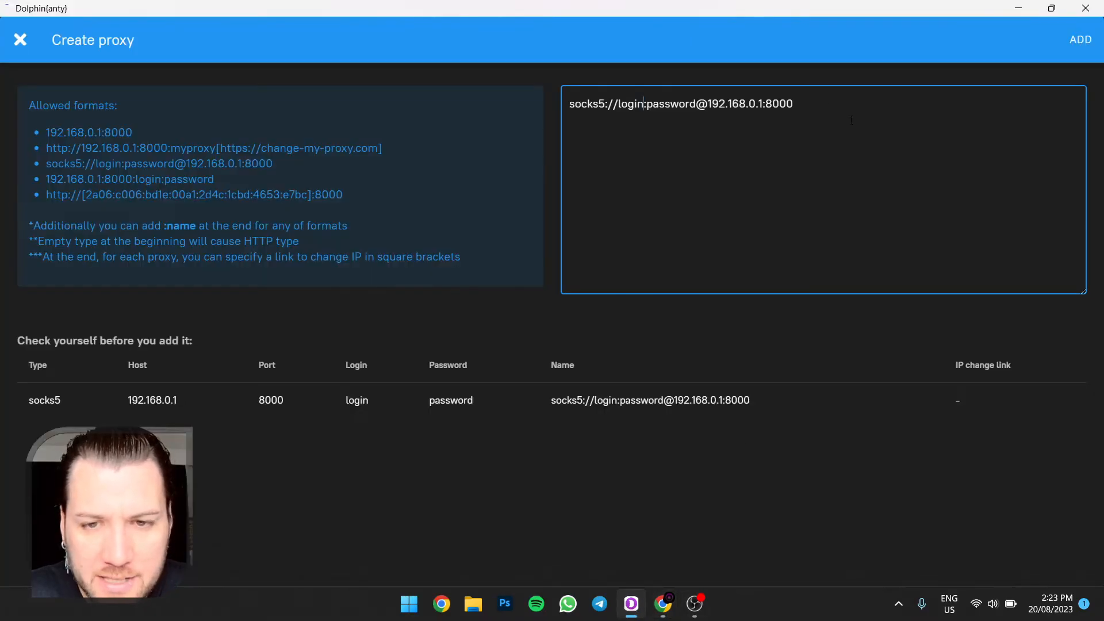
pyautogui.moveTo(708, 104); pyautogui.dragTo(808, 113)
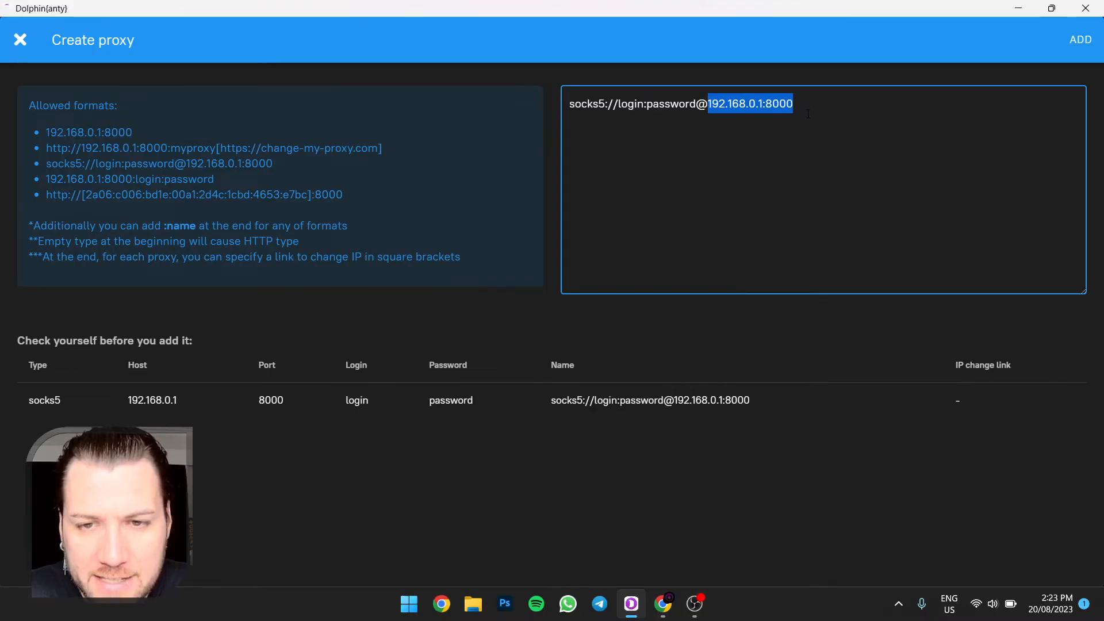
pyautogui.click(808, 120)
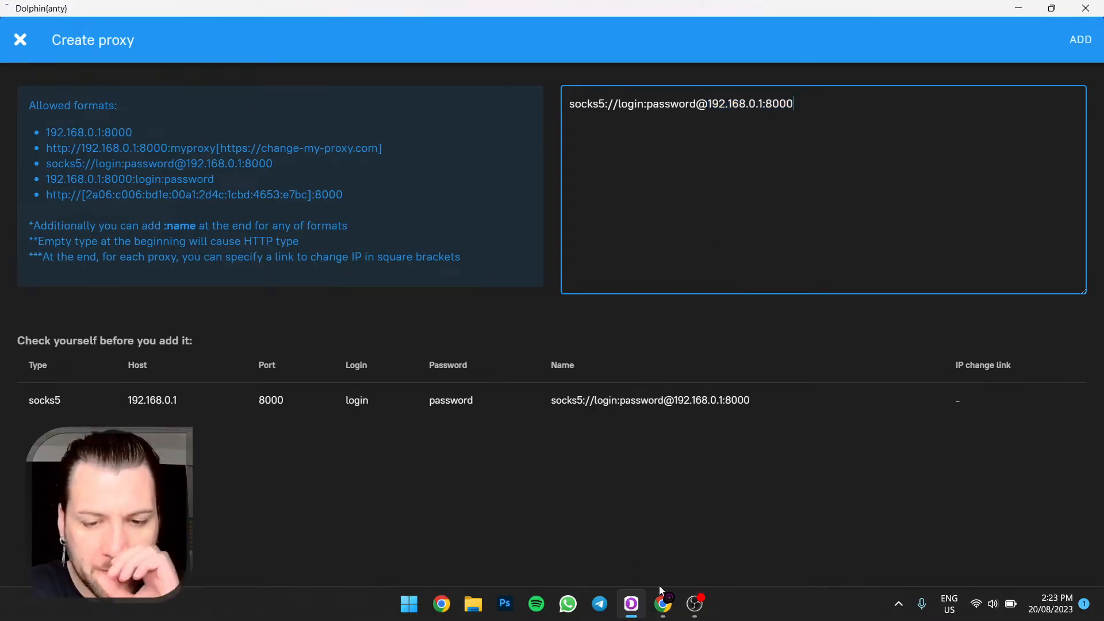
# Copy the proxy's username from its Proxy-Cheap overview in Chrome and replace the word login in the Dolphin{anty} template with it
pyautogui.click(661, 601)
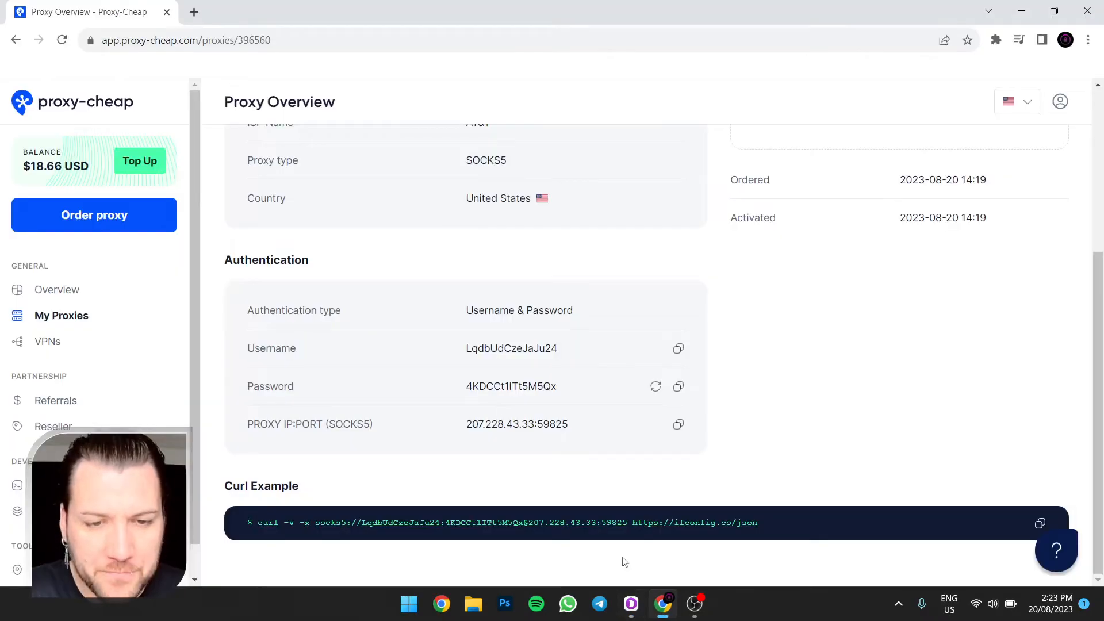
pyautogui.click(678, 348)
pyautogui.hotkey('alt', 'Tab')
pyautogui.click(728, 252)
pyautogui.doubleClick(631, 104)
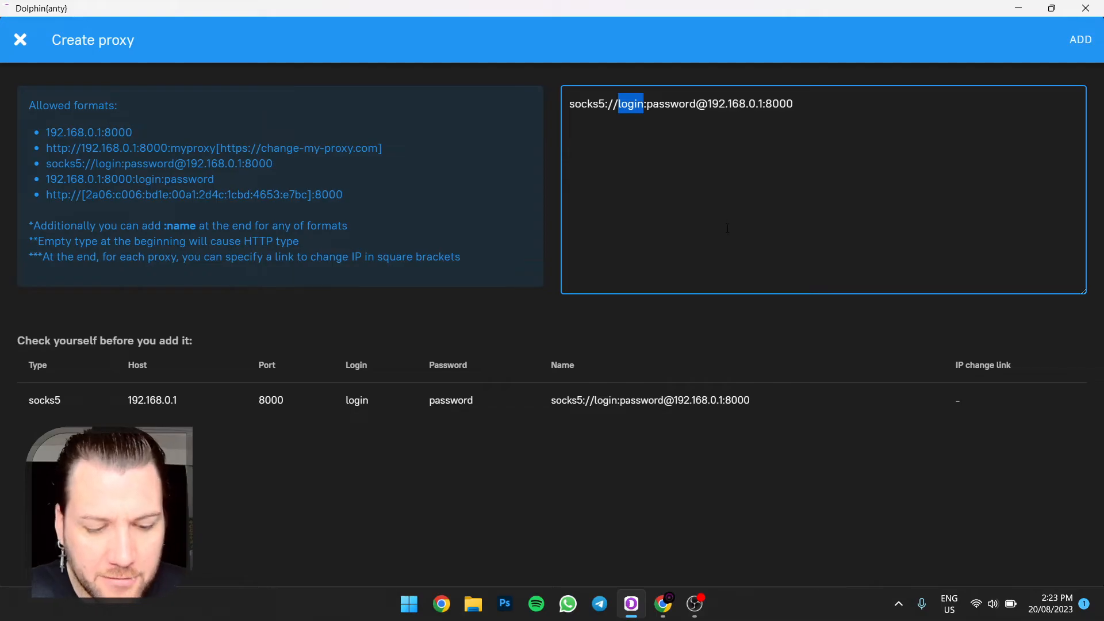
pyautogui.hotkey('ctrl', 'v')
# Copy the proxy's password from the overview in Chrome and replace the word password in the Dolphin{anty} template with it
pyautogui.hotkey('alt', 'Tab')
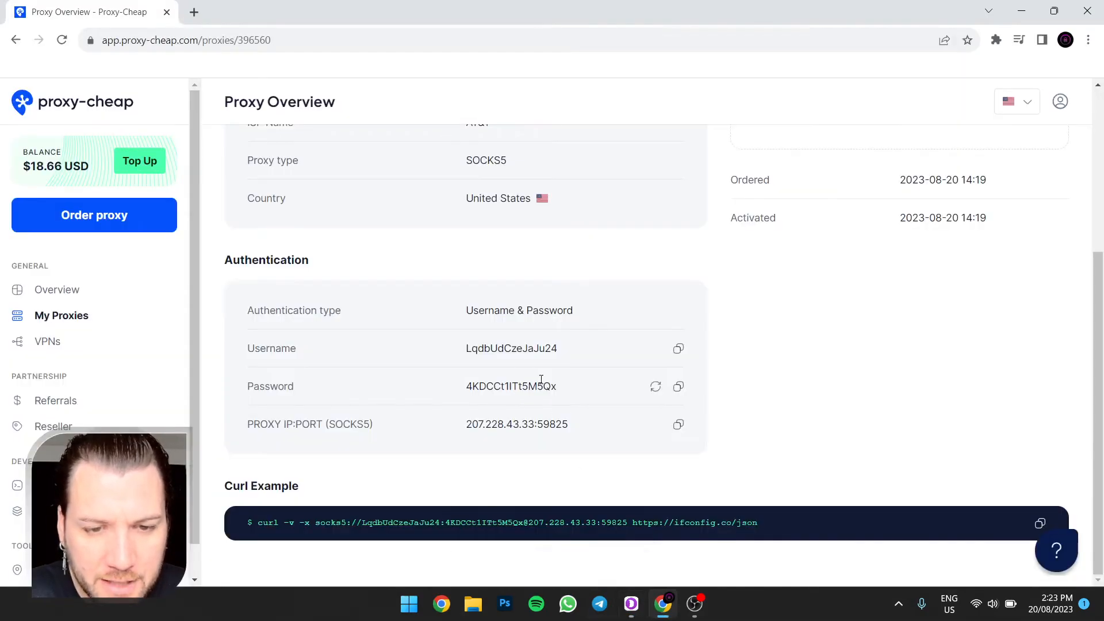
pyautogui.click(678, 386)
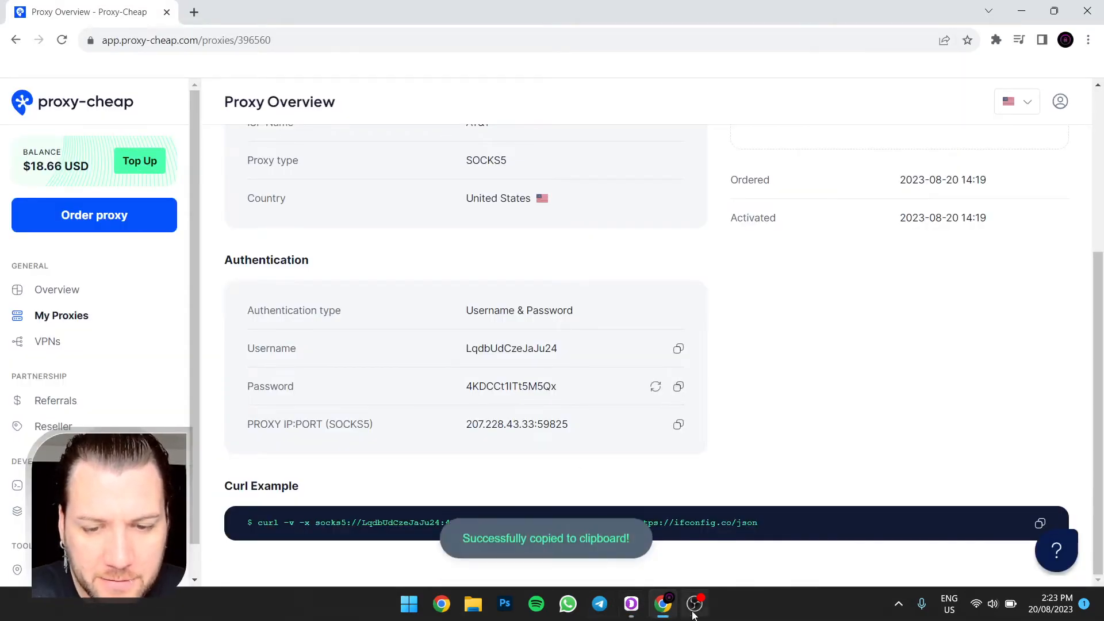
pyautogui.hotkey('alt', 'Tab')
pyautogui.moveTo(716, 103); pyautogui.dragTo(767, 109)
pyautogui.hotkey('ctrl', 'v')
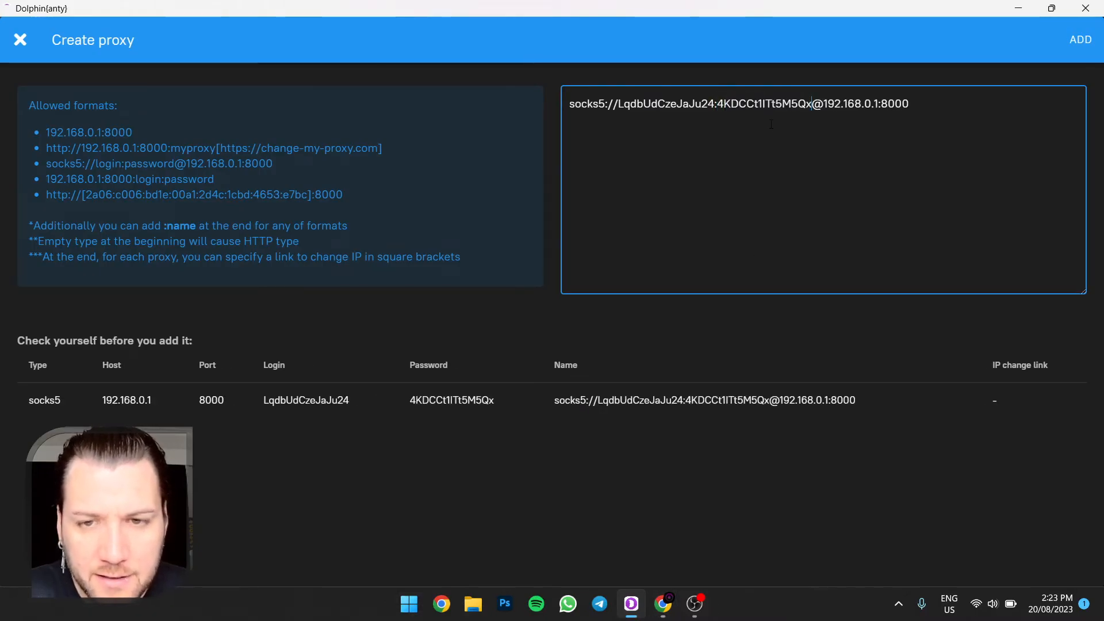
# Replace the template's address 192.168.0.1:8000 in Dolphin{anty} with the proxy's IP and port 207.228.43.33:59825 copied from Chrome
pyautogui.click(663, 603)
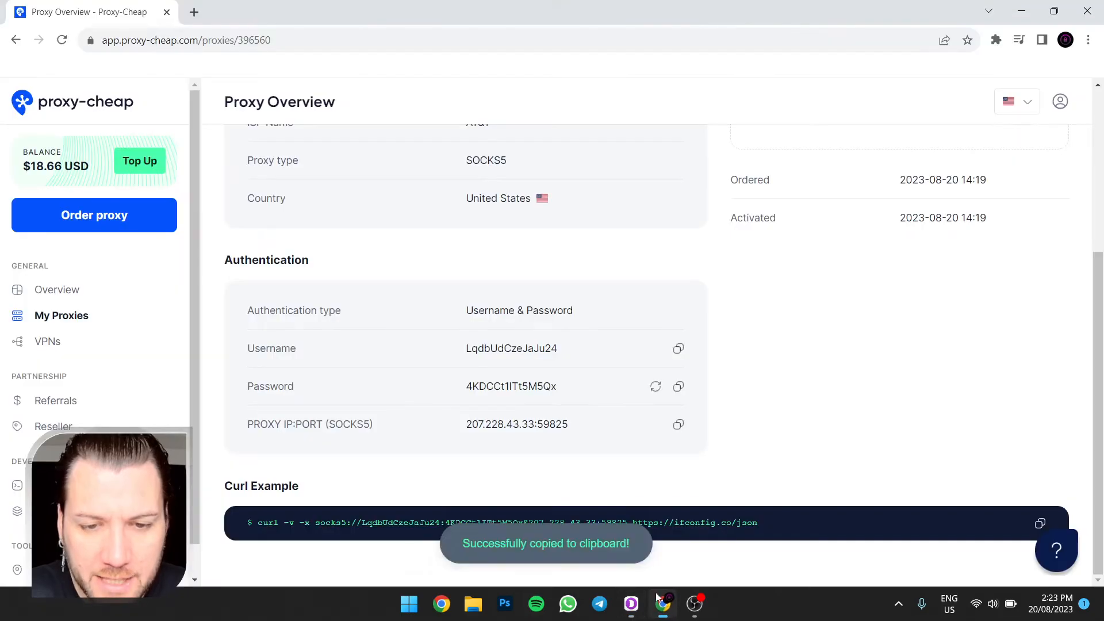
pyautogui.click(678, 425)
pyautogui.click(632, 603)
pyautogui.moveTo(822, 104); pyautogui.dragTo(911, 104)
pyautogui.hotkey('ctrl', 'v')
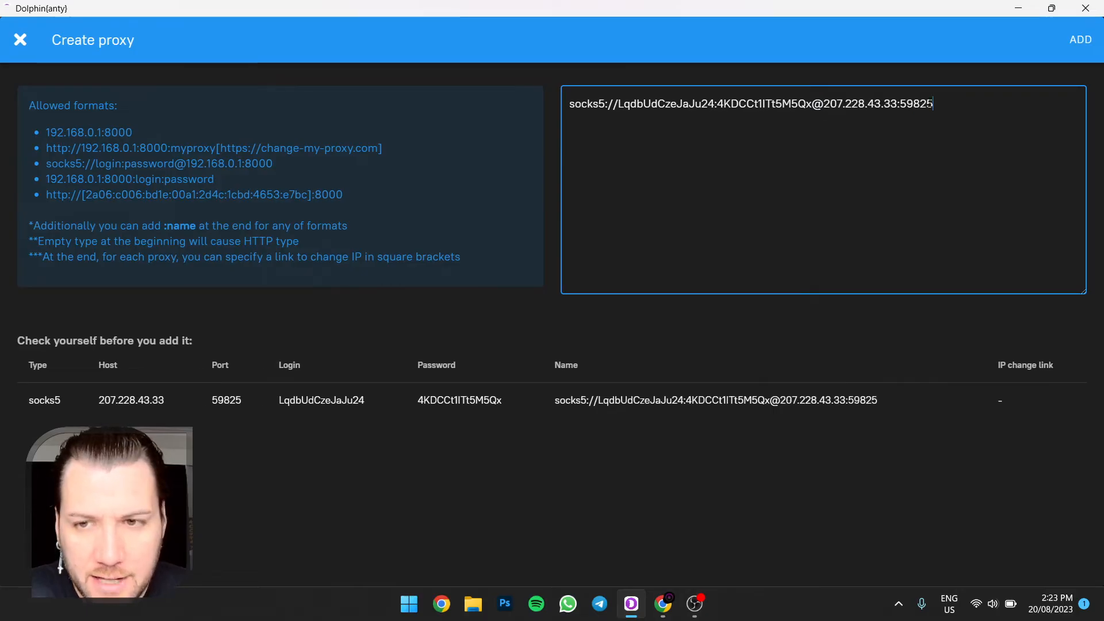
# Add the proxy to the list and run a check on the new 207.228.43.33 entry
pyautogui.click(1081, 39)
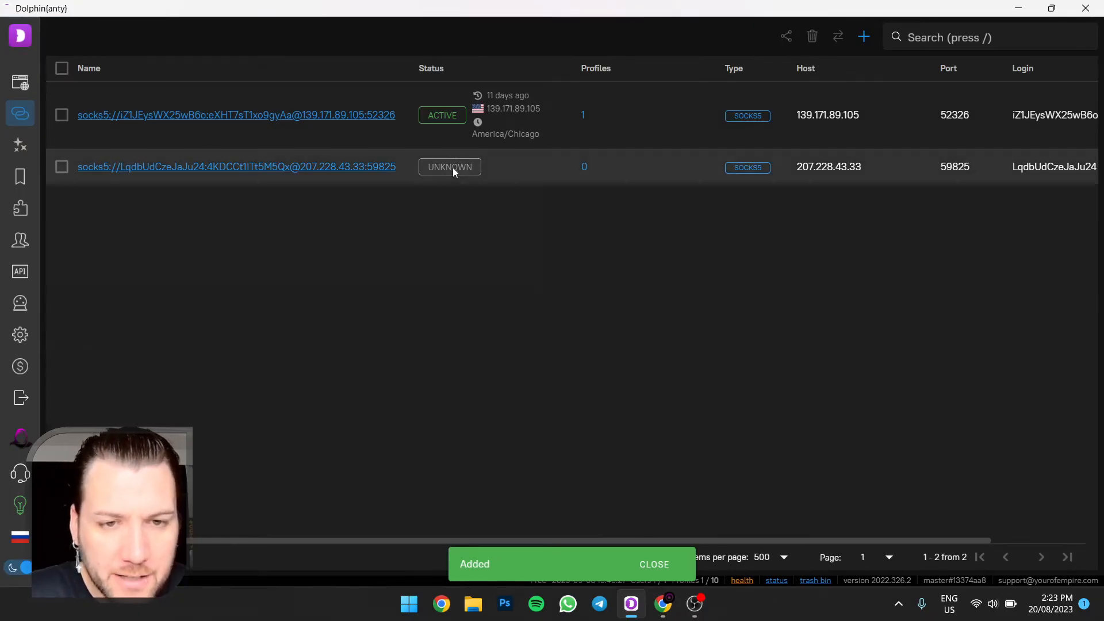
pyautogui.click(352, 167)
pyautogui.click(483, 458)
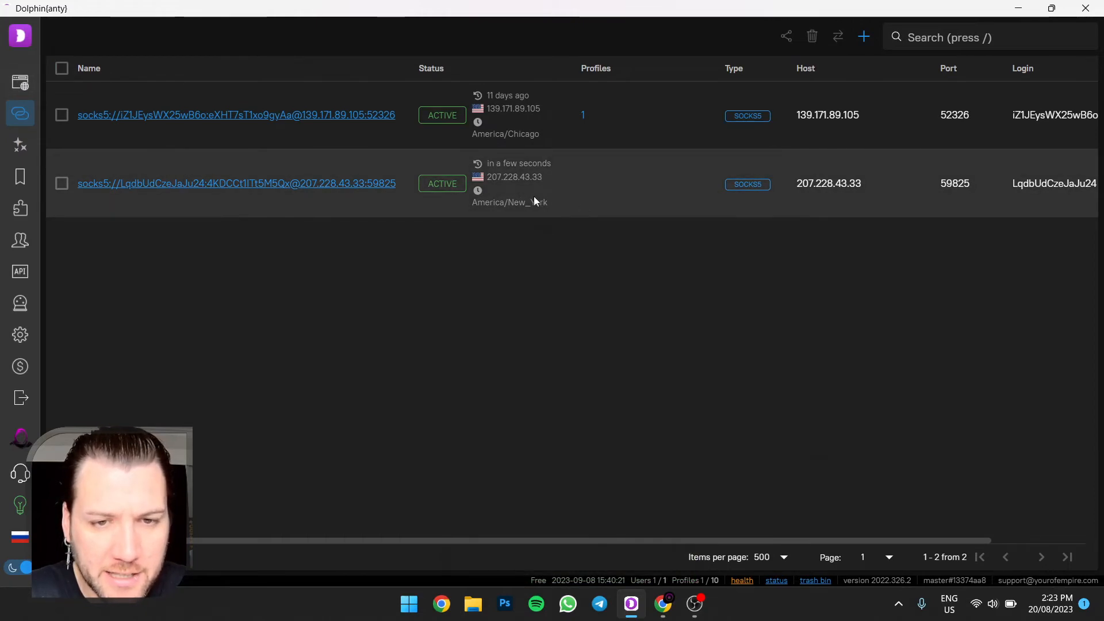
# Start a new browser profile named "Instagram (Model Name)" and set its status to READY
pyautogui.click(20, 82)
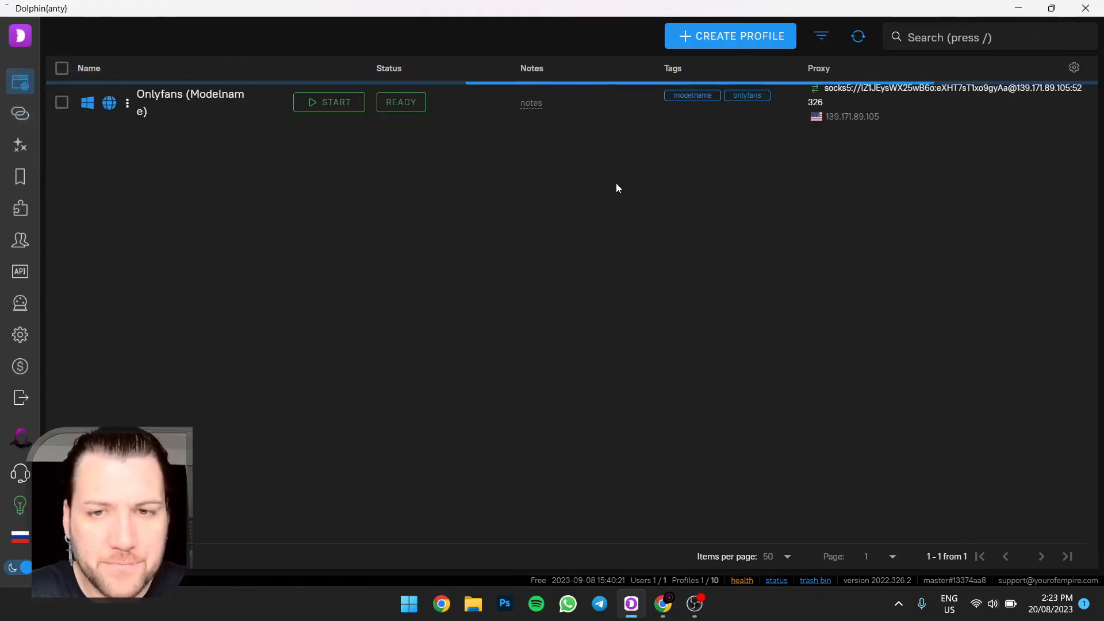
pyautogui.click(723, 39)
pyautogui.write('Instagram (')
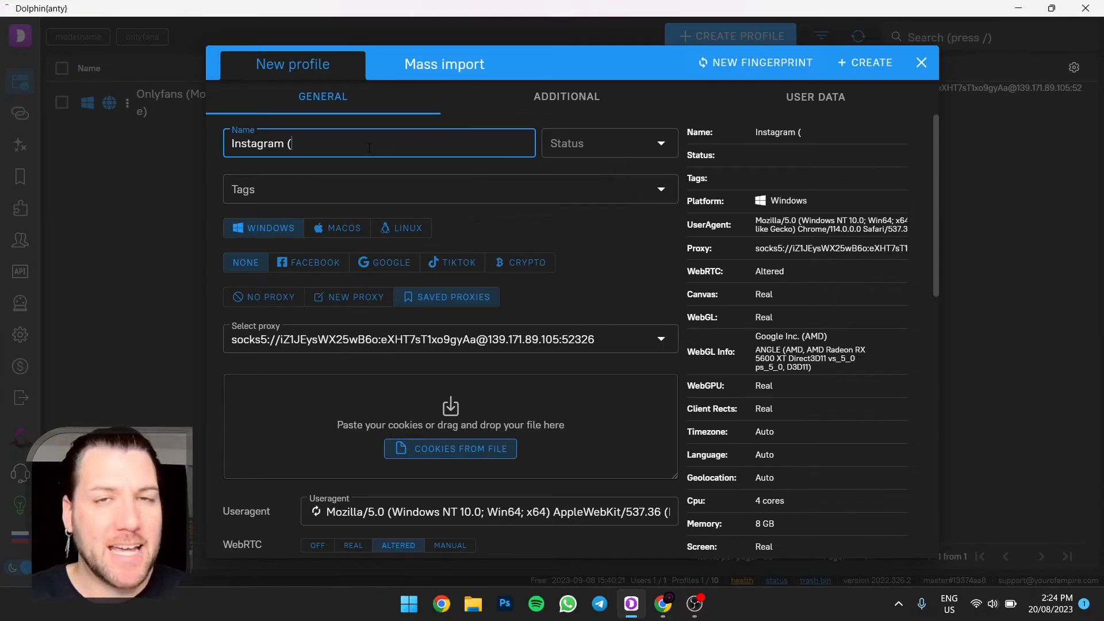
pyautogui.write('Model Name(')
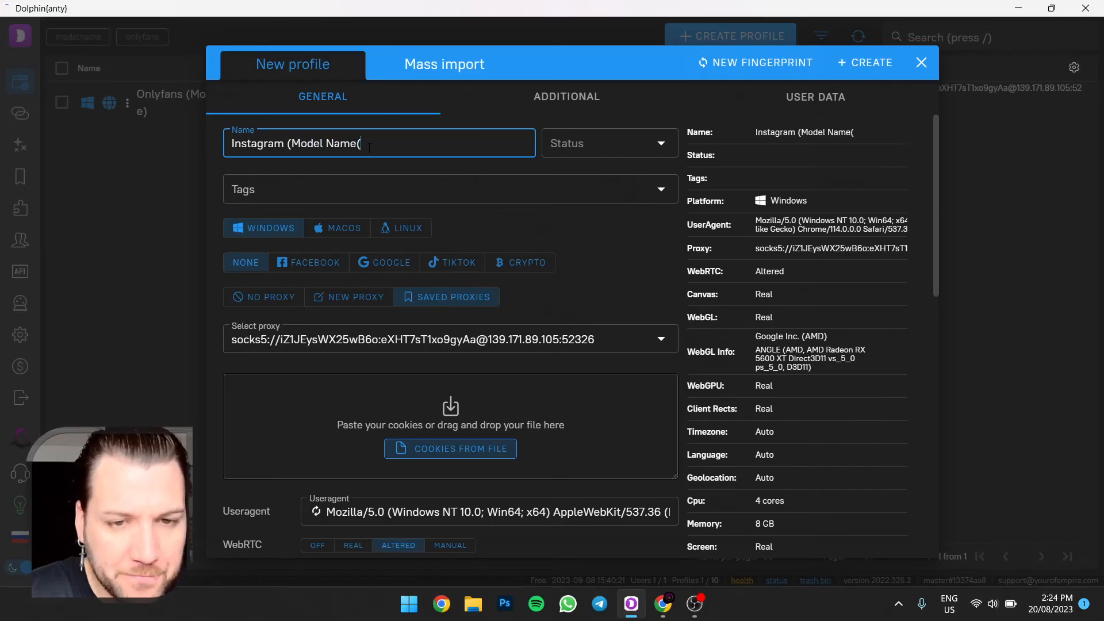
pyautogui.write(')')
pyautogui.click(643, 144)
pyautogui.click(574, 168)
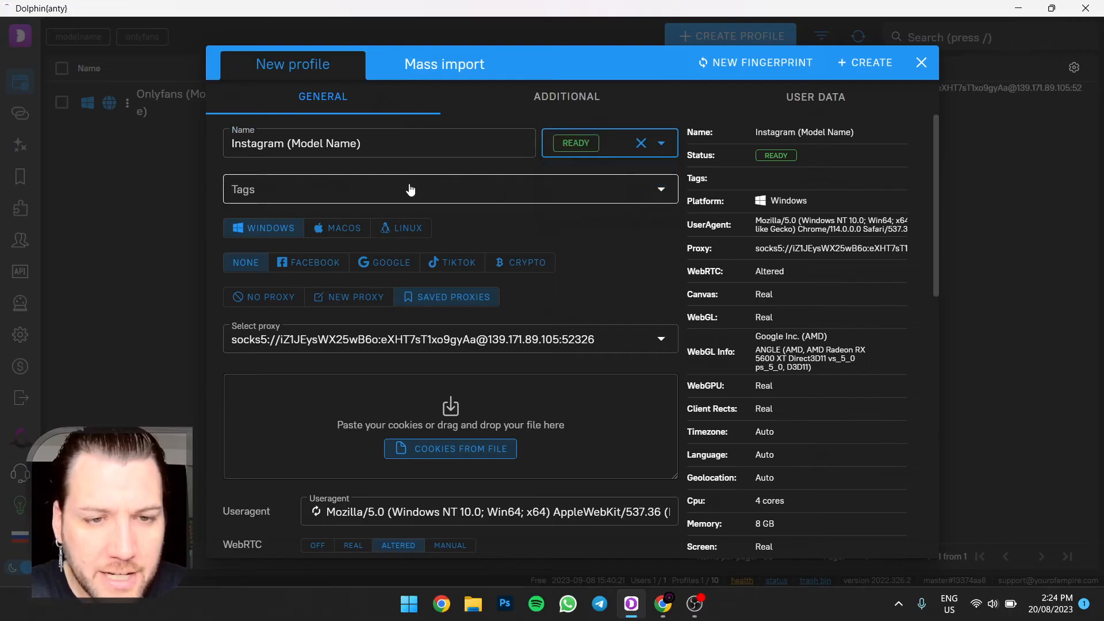
# Tag the profile with instagram and assign the saved proxy 207.228.43.33:59825 to it
pyautogui.click(347, 192)
pyautogui.write('instagram')
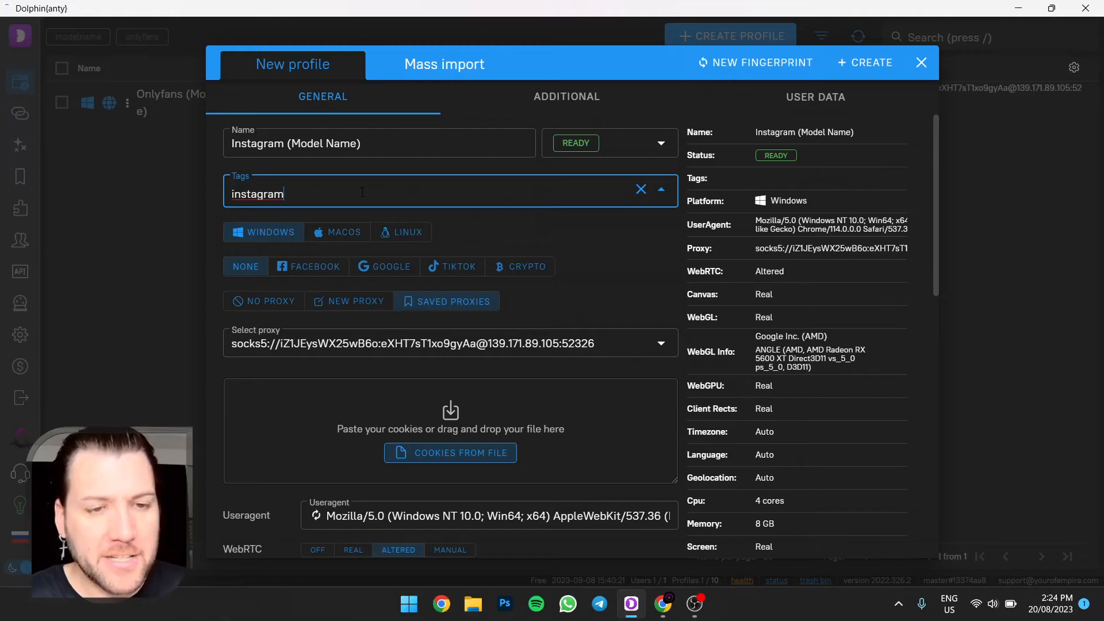
pyautogui.press('Return')
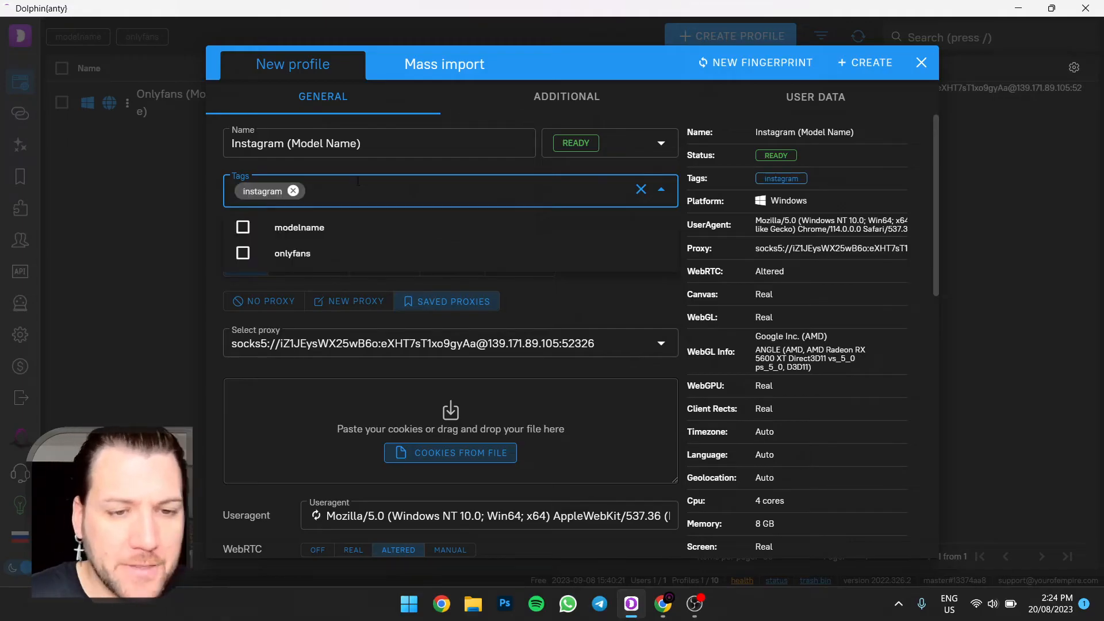
pyautogui.click(243, 228)
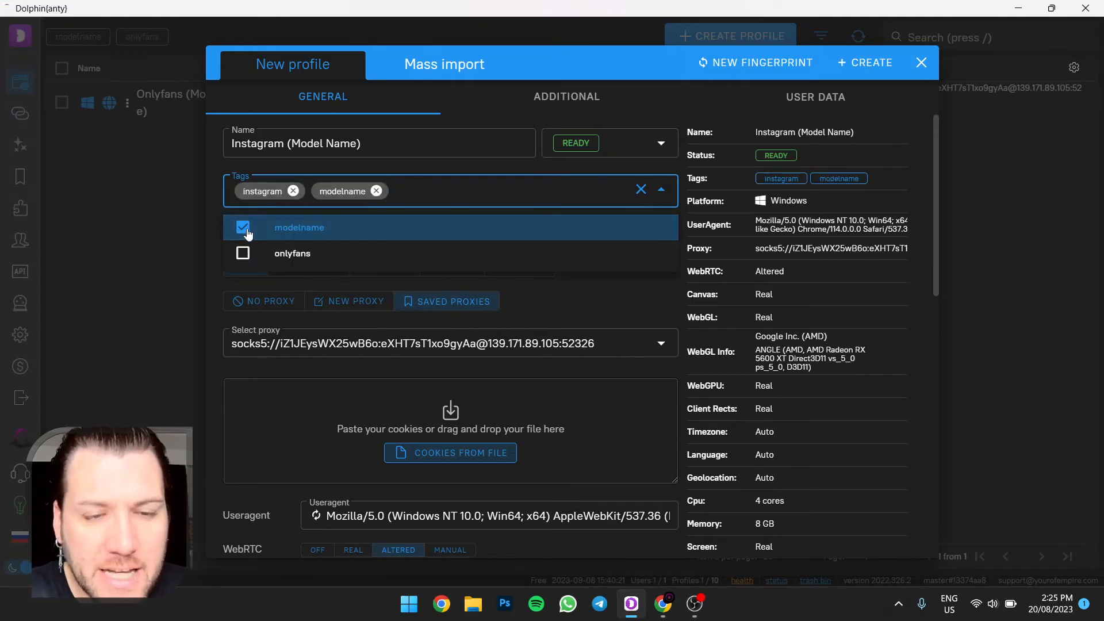
pyautogui.click(242, 228)
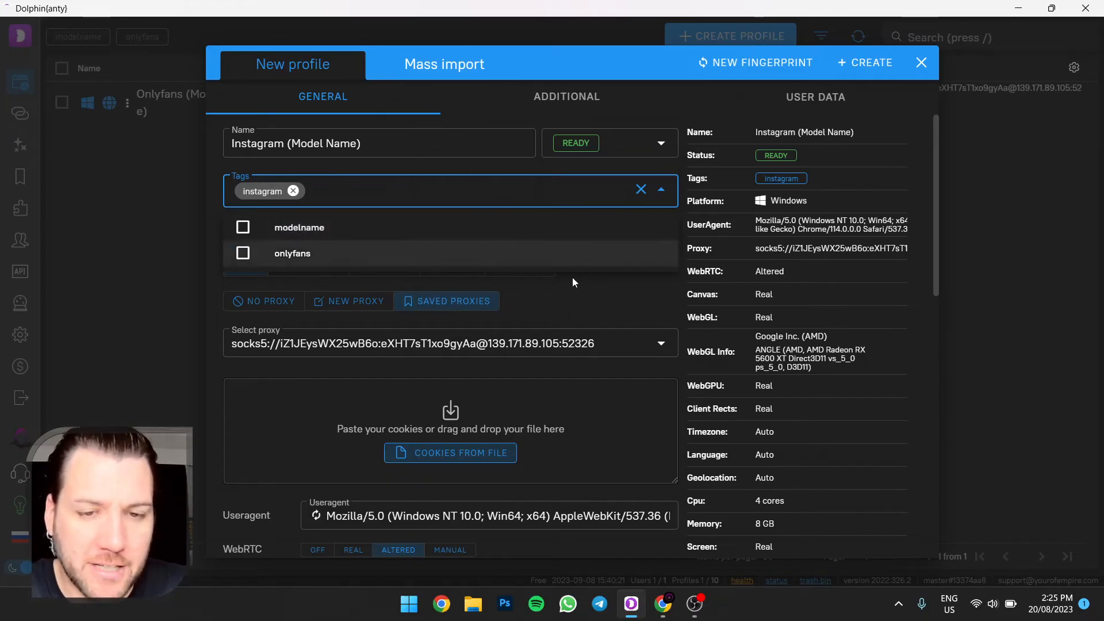
pyautogui.click(661, 191)
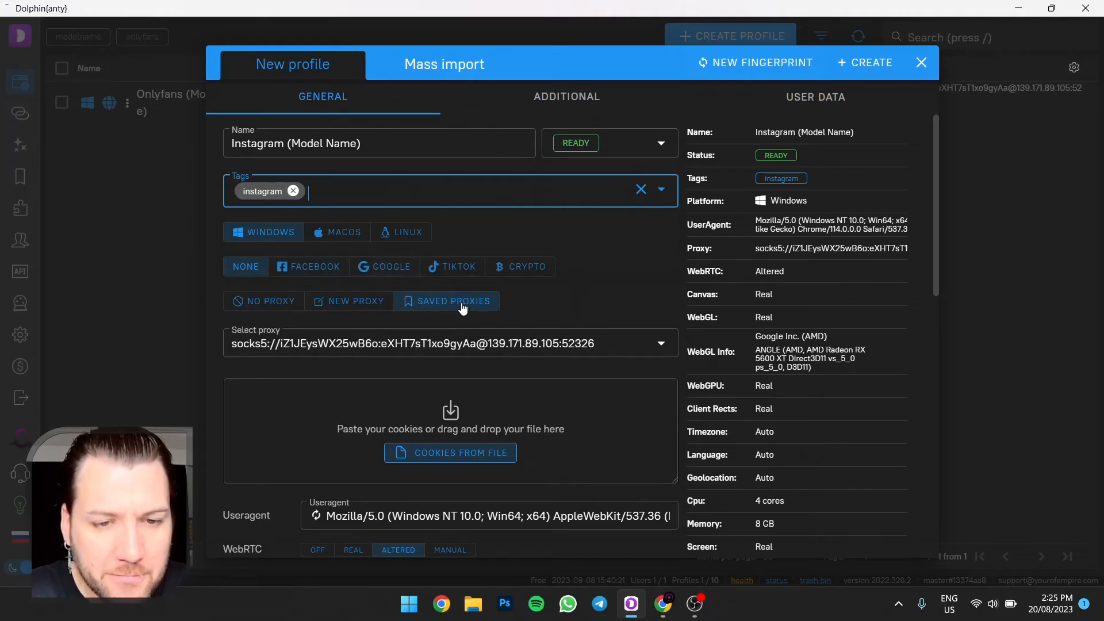
pyautogui.click(428, 344)
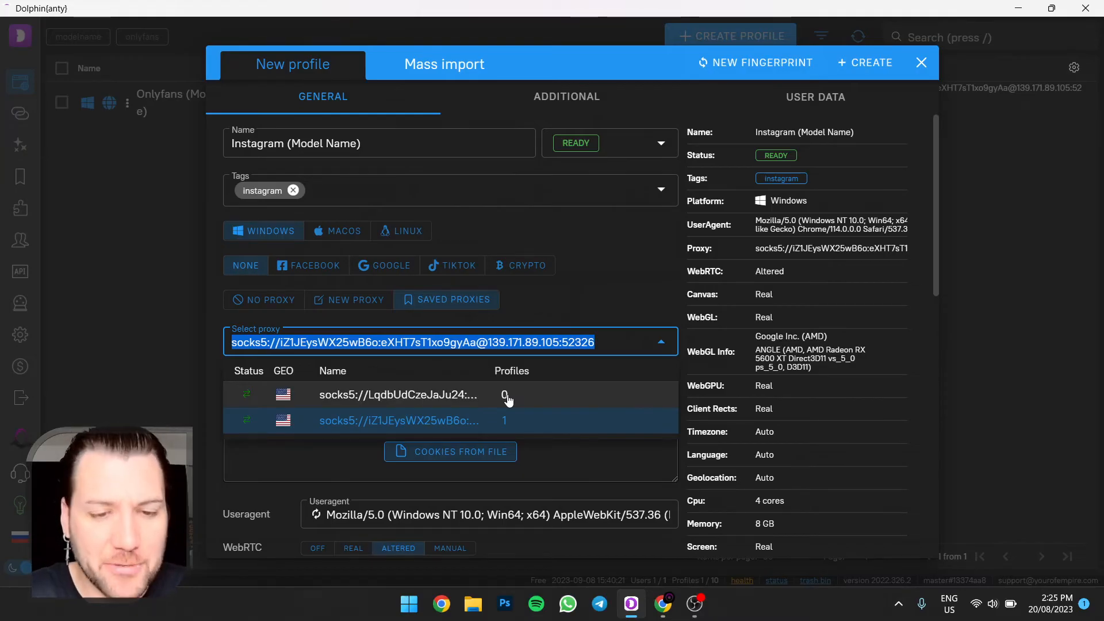
pyautogui.click(411, 394)
# Switch the profile's language setting to manual and choose English
pyautogui.scroll(-4, 506, 316)
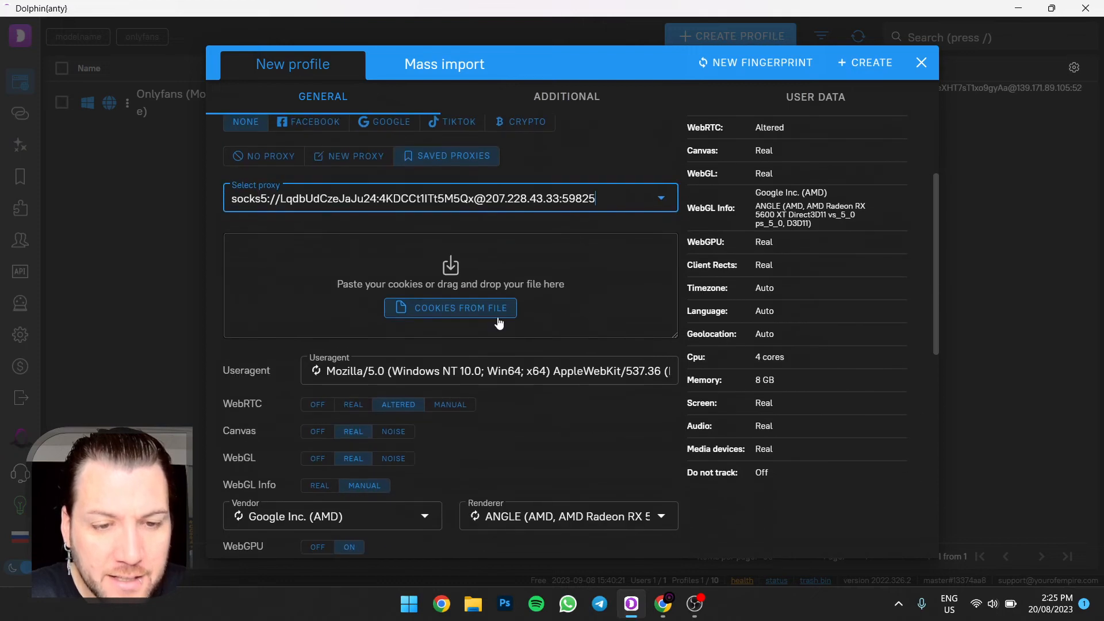
pyautogui.scroll(-5, 478, 327)
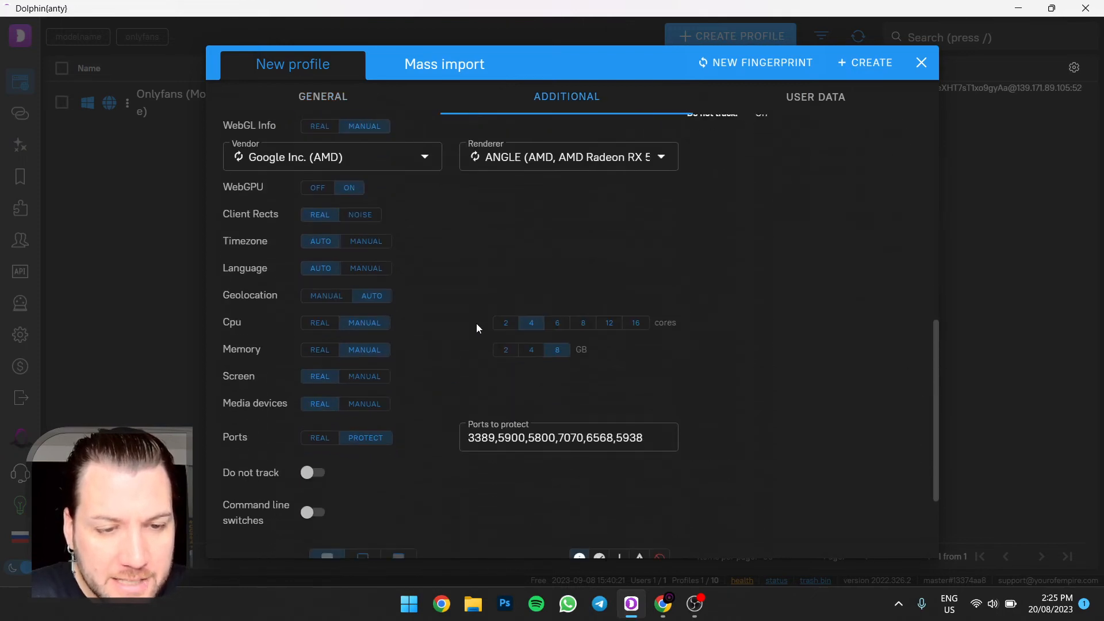
pyautogui.click(364, 270)
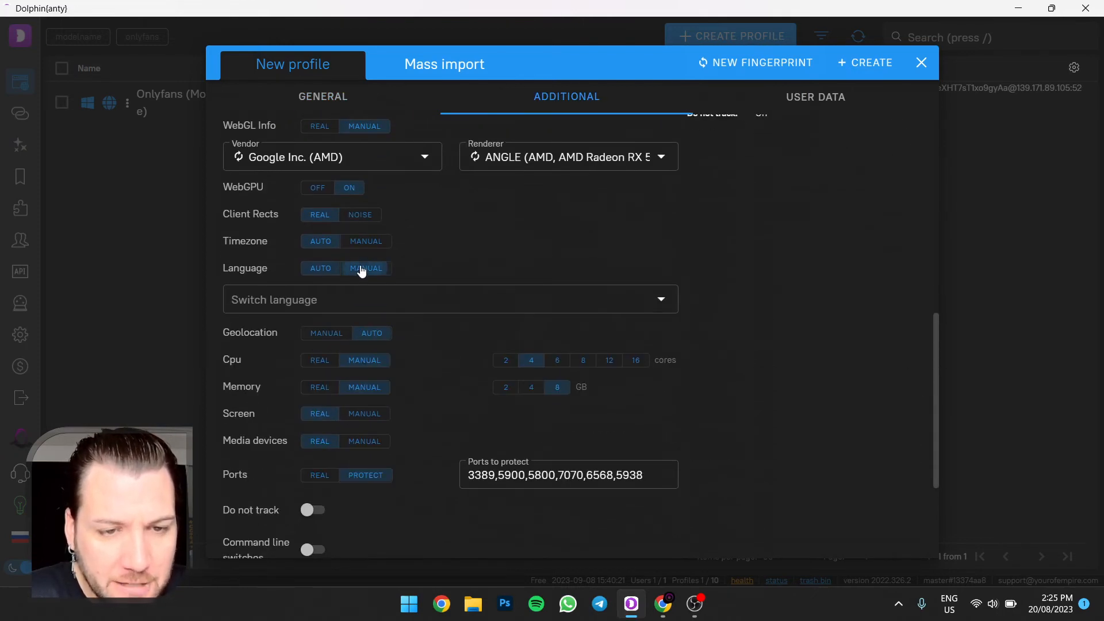
pyautogui.click(346, 305)
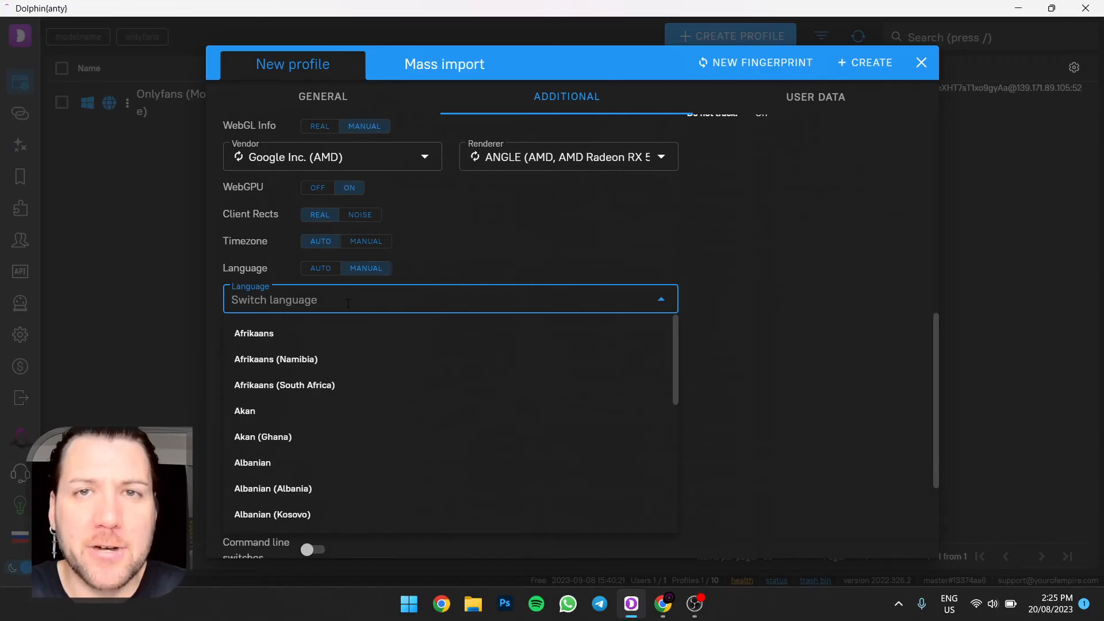
pyautogui.write('english')
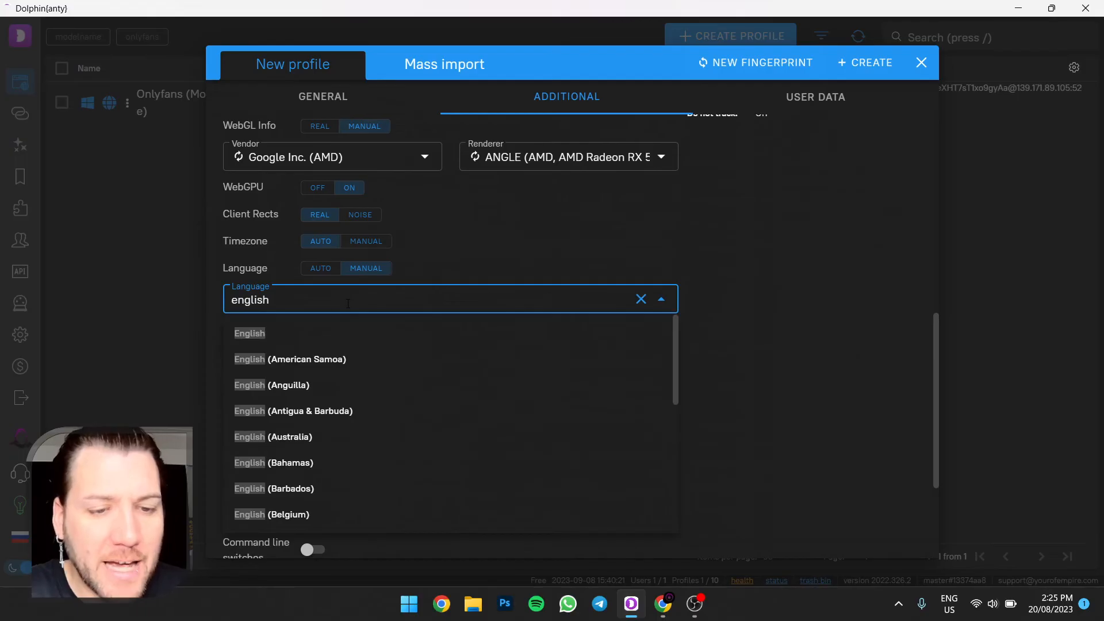
pyautogui.click(281, 339)
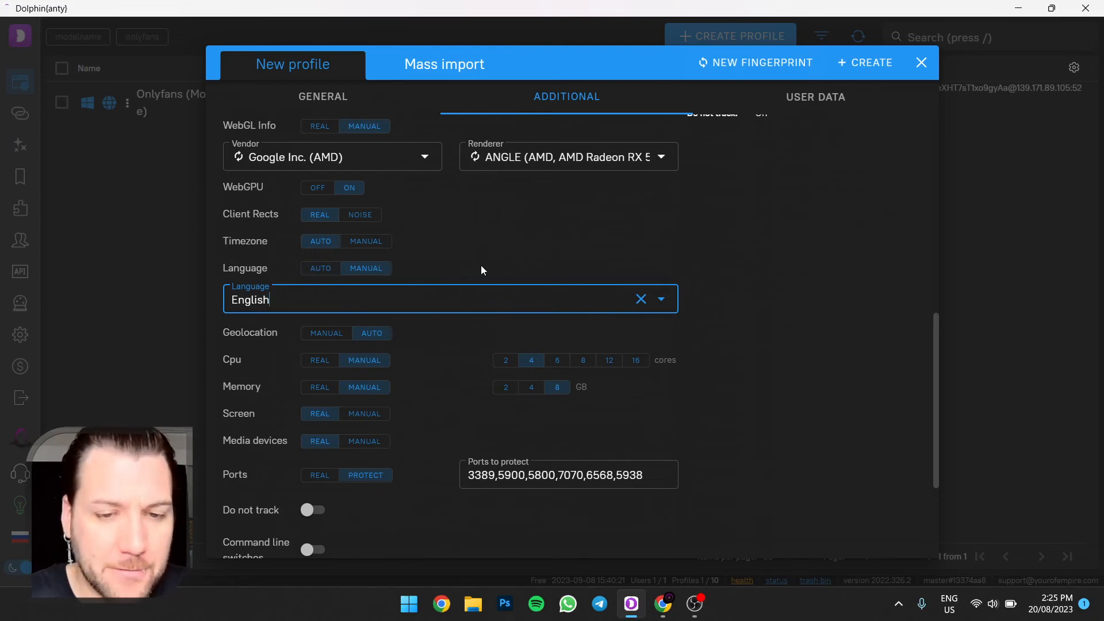
pyautogui.scroll(3, 517, 215)
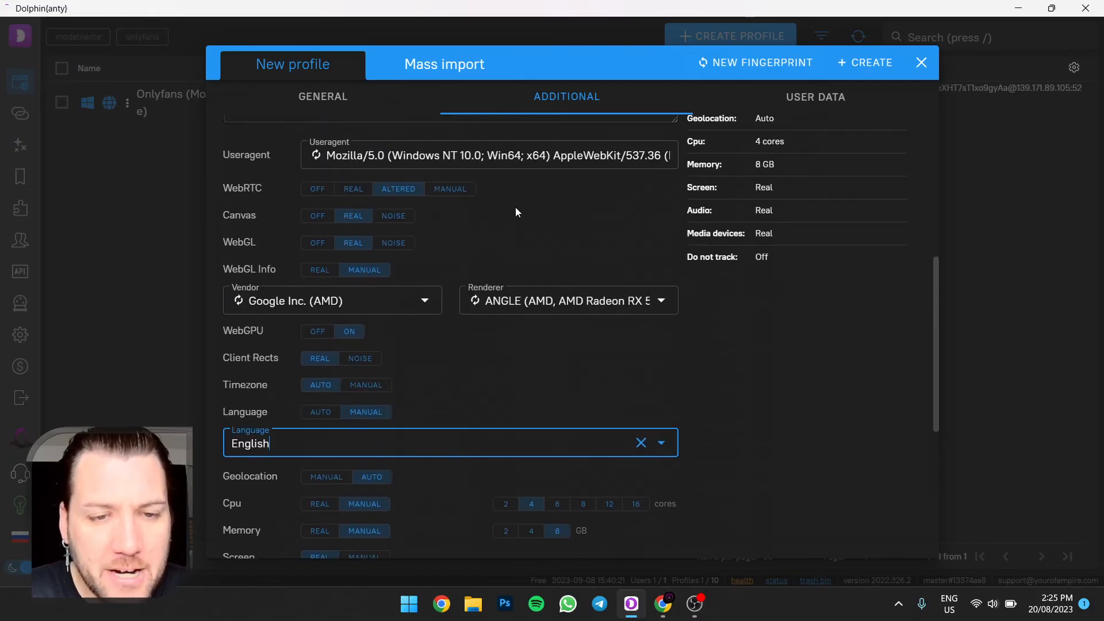
pyautogui.scroll(-3, 515, 207)
pyautogui.click(706, 246)
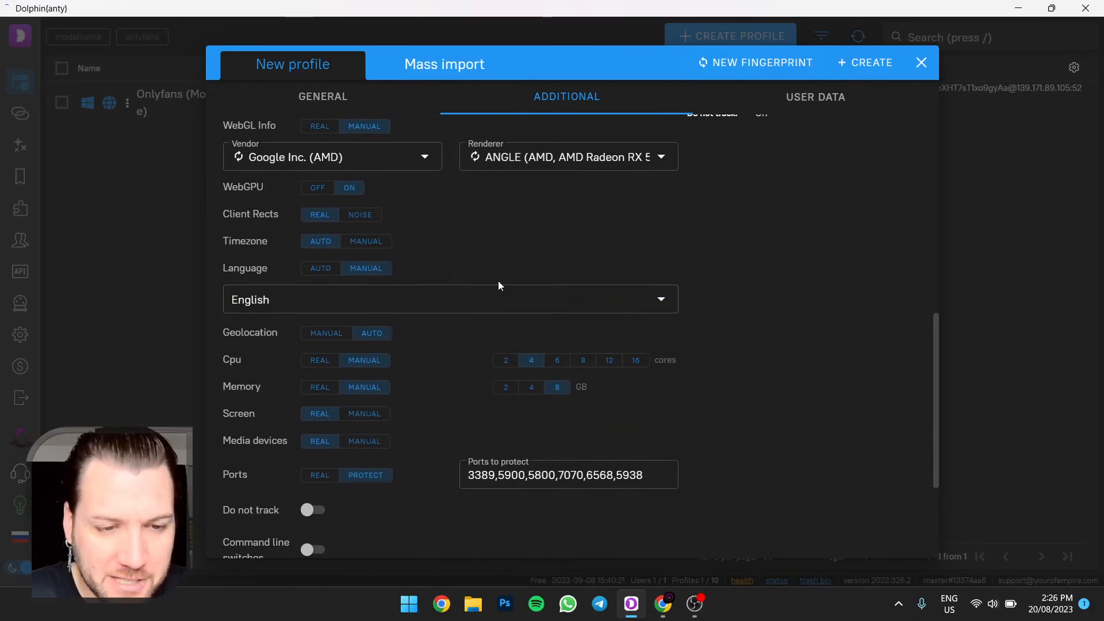
# Review the remaining profile settings, create the Instagram (Model Name) profile and start it
pyautogui.scroll(-3, 510, 313)
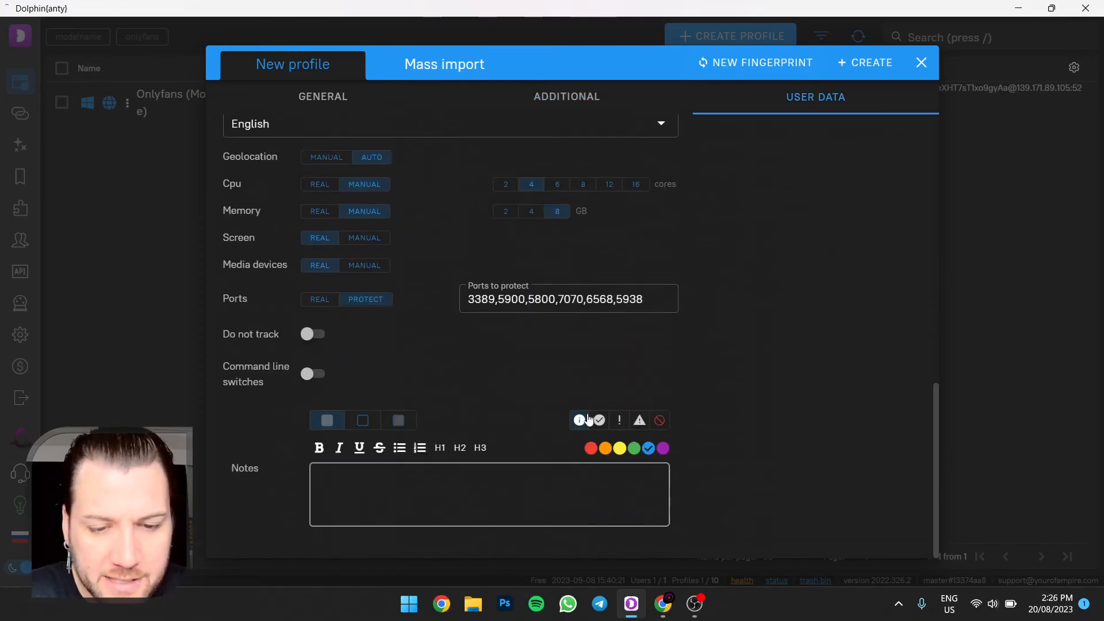
pyautogui.scroll(10, 584, 410)
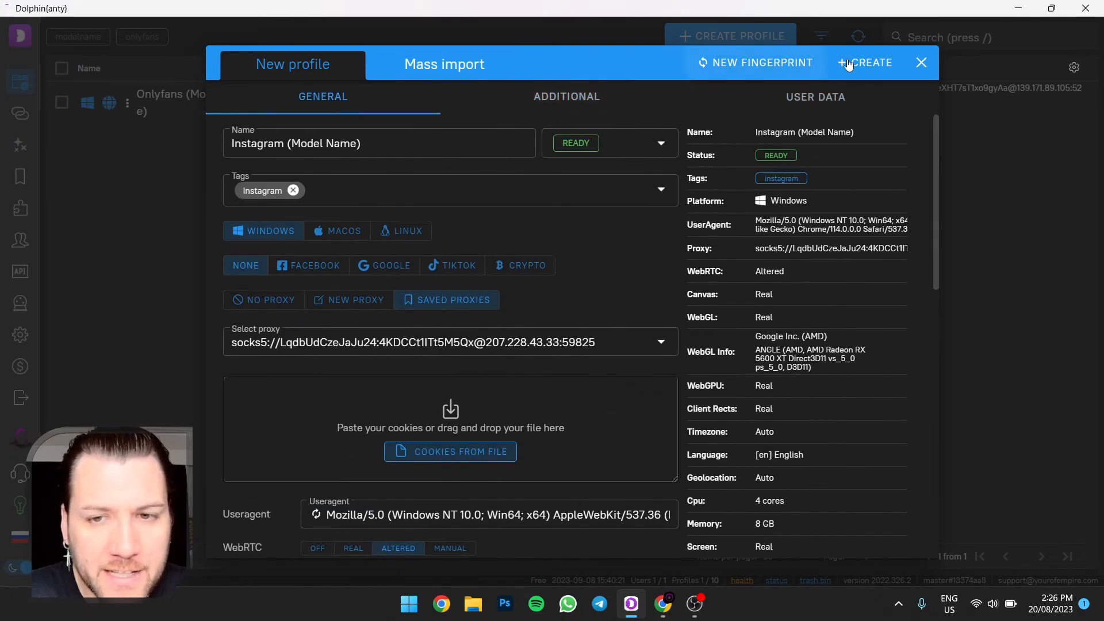
pyautogui.click(871, 64)
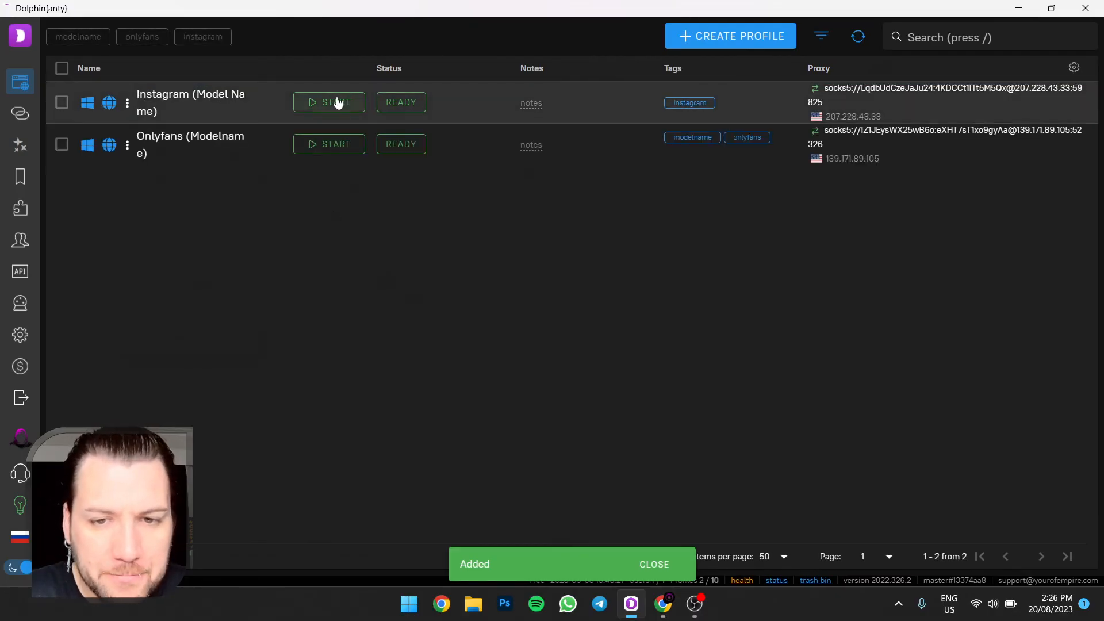
pyautogui.click(337, 102)
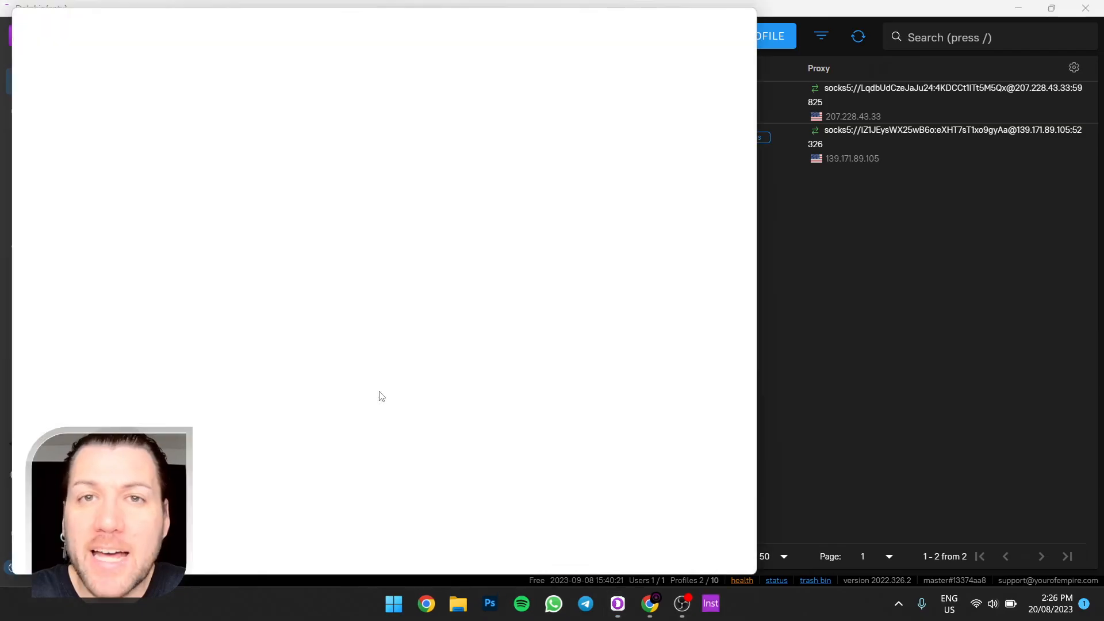
pyautogui.doubleClick(539, 17)
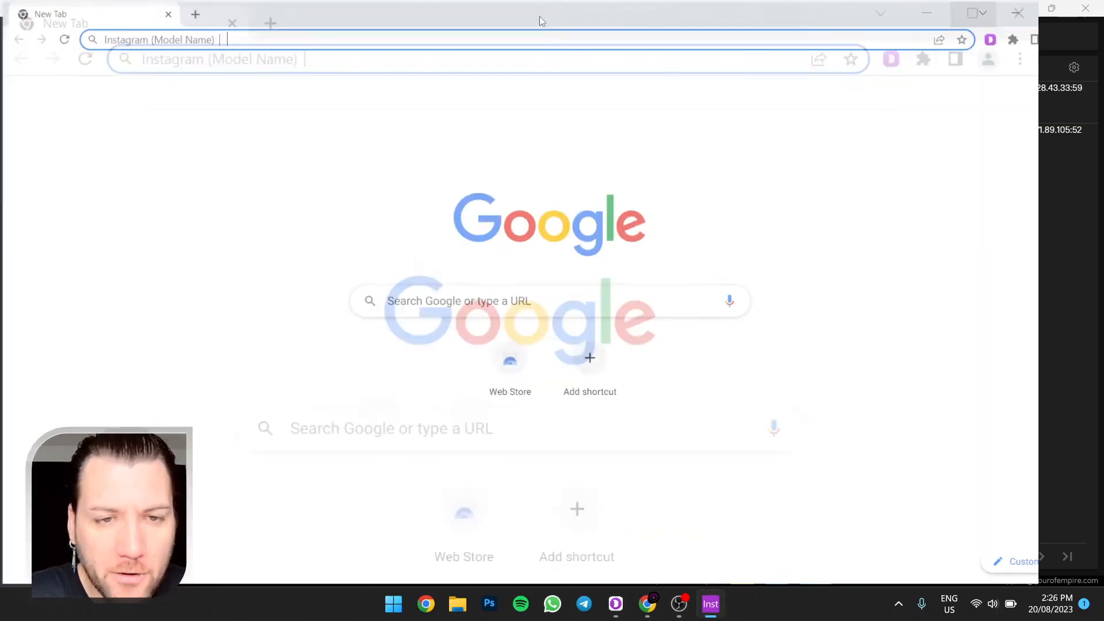
pyautogui.click(357, 37)
pyautogui.write('www.')
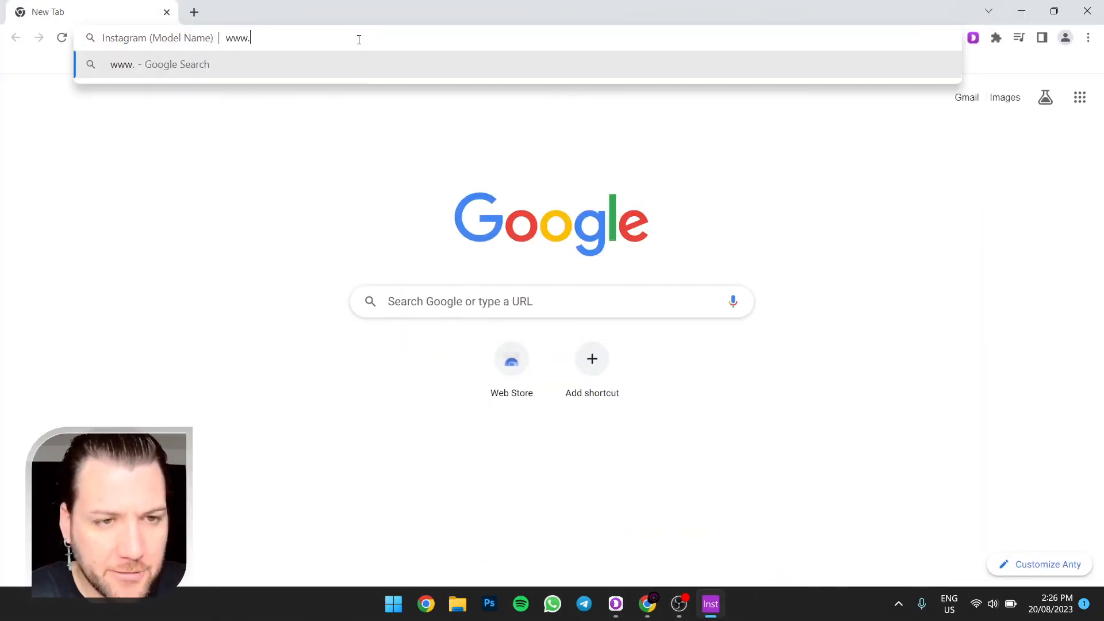
pyautogui.write('instagram.c')
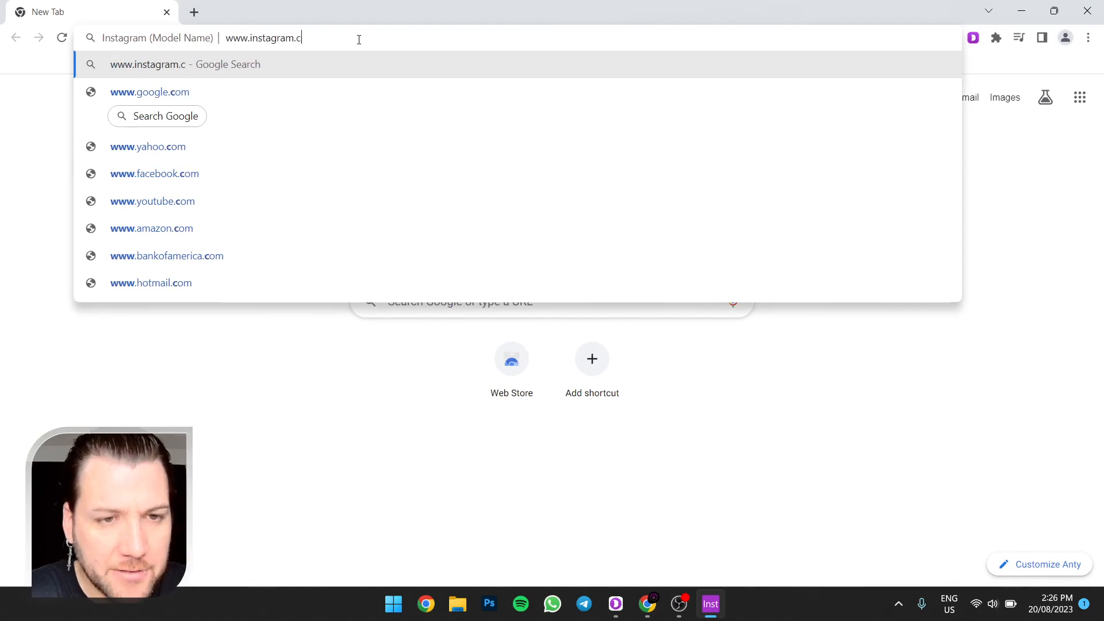
pyautogui.write('om')
pyautogui.press('Return')
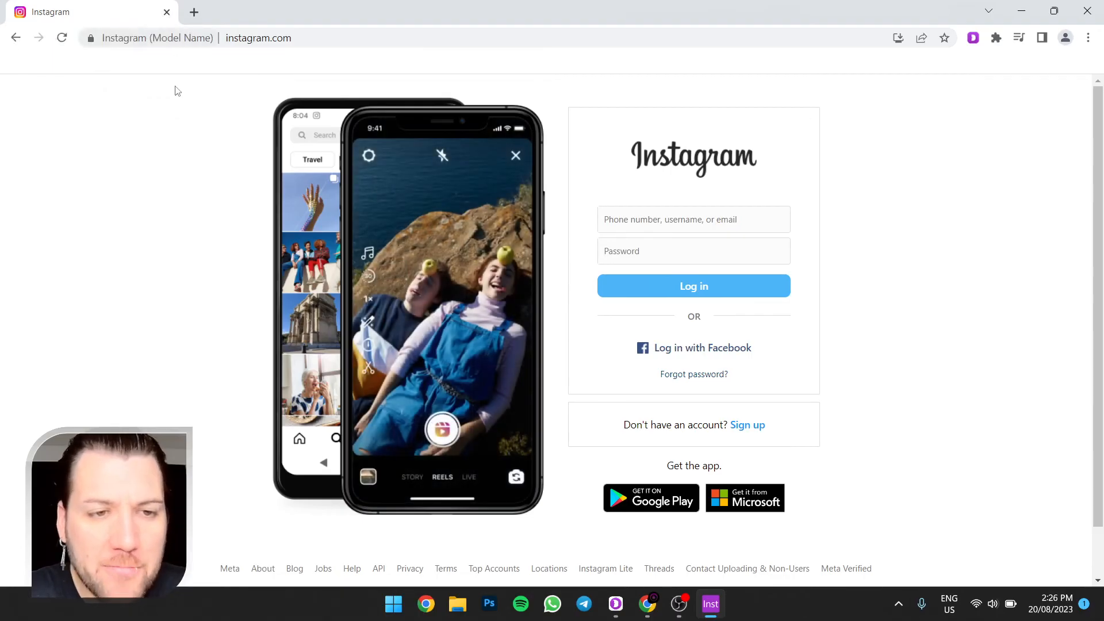
# Close and restart the Instagram (Model Name) profile, and search for google drive in a new tab to open its sign-in page
pyautogui.click(1081, 14)
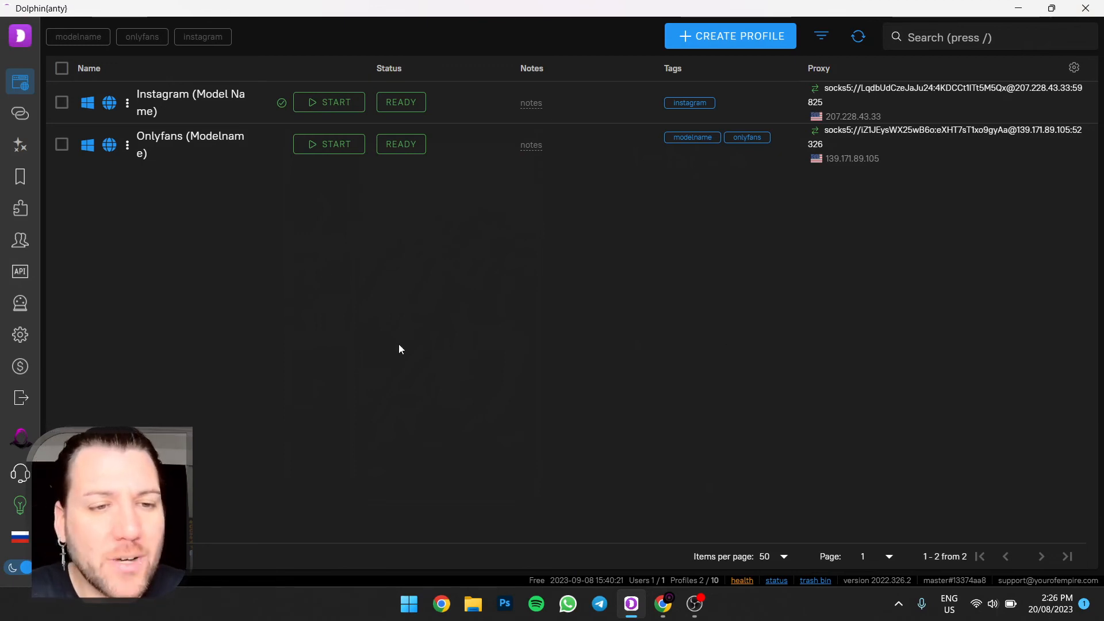
pyautogui.click(327, 106)
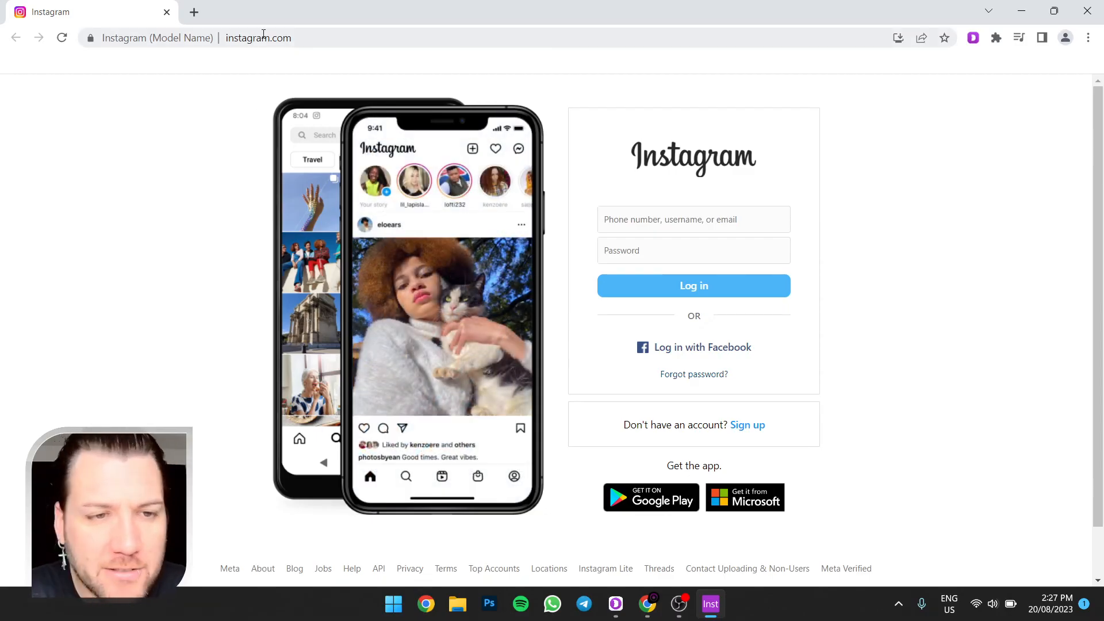
pyautogui.click(192, 12)
pyautogui.write('goog')
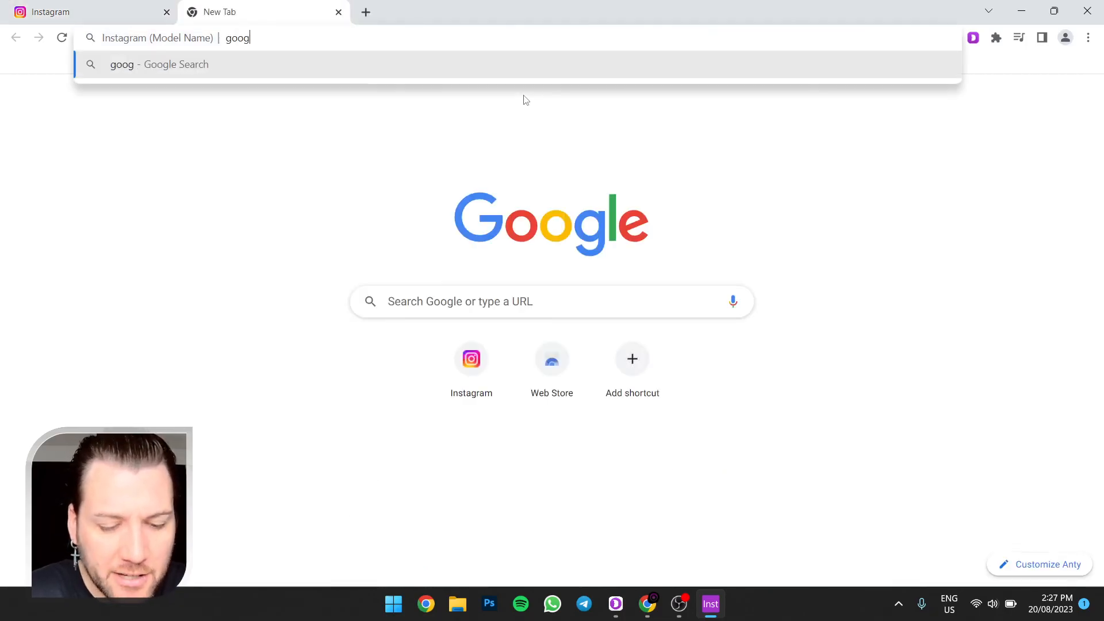
pyautogui.write('le drive')
pyautogui.press('Return')
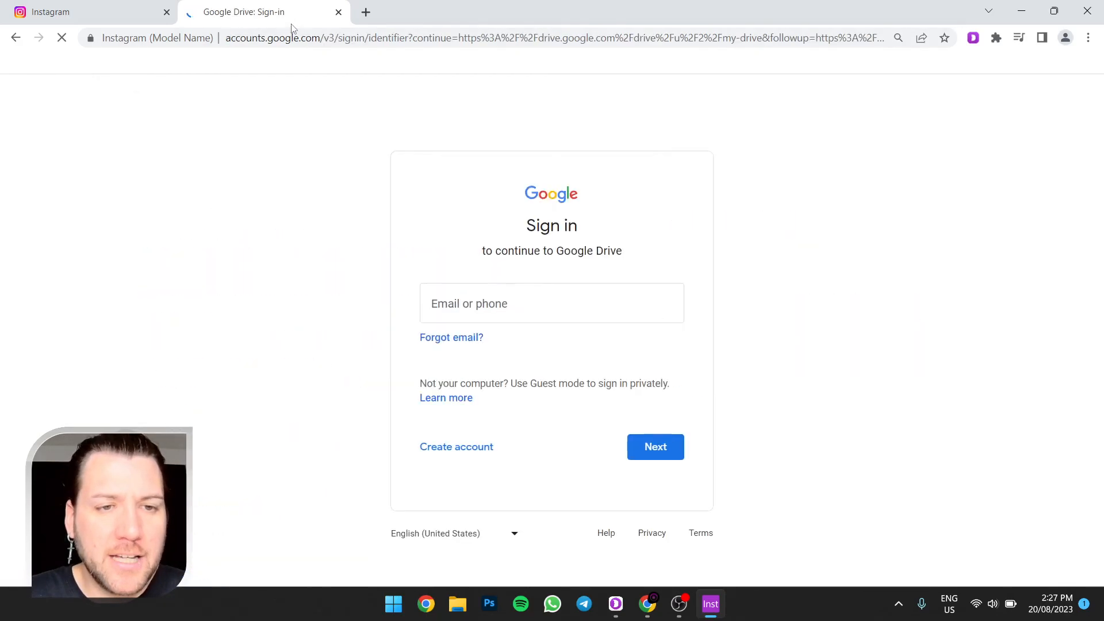
# Check the Instagram login and Google Drive sign-in tabs, and close the profile's browser window
pyautogui.click(50, 9)
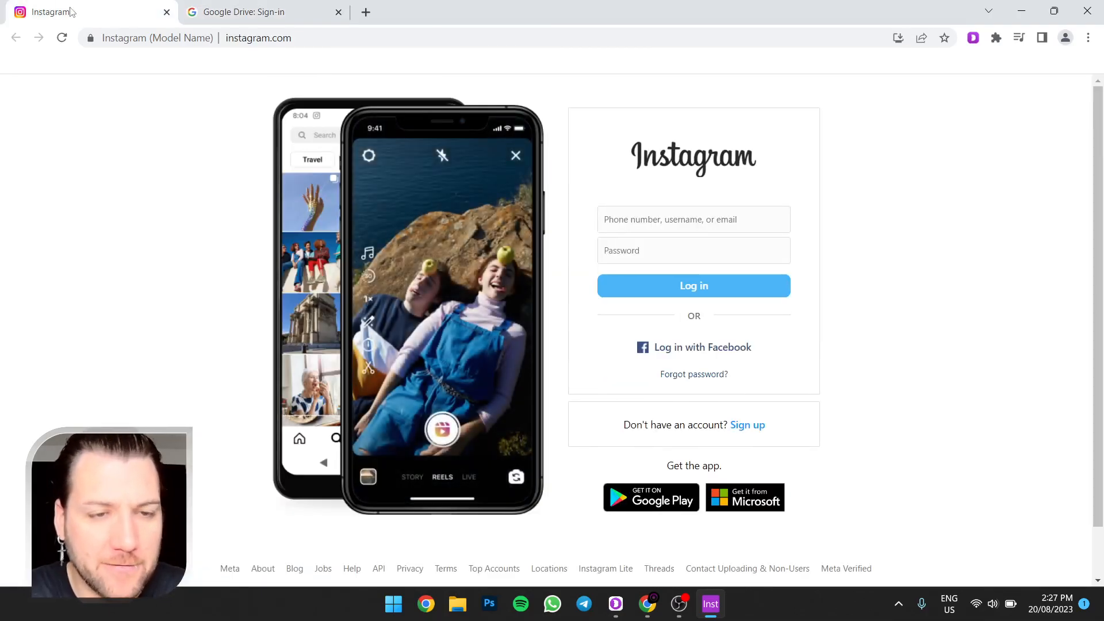
pyautogui.click(239, 7)
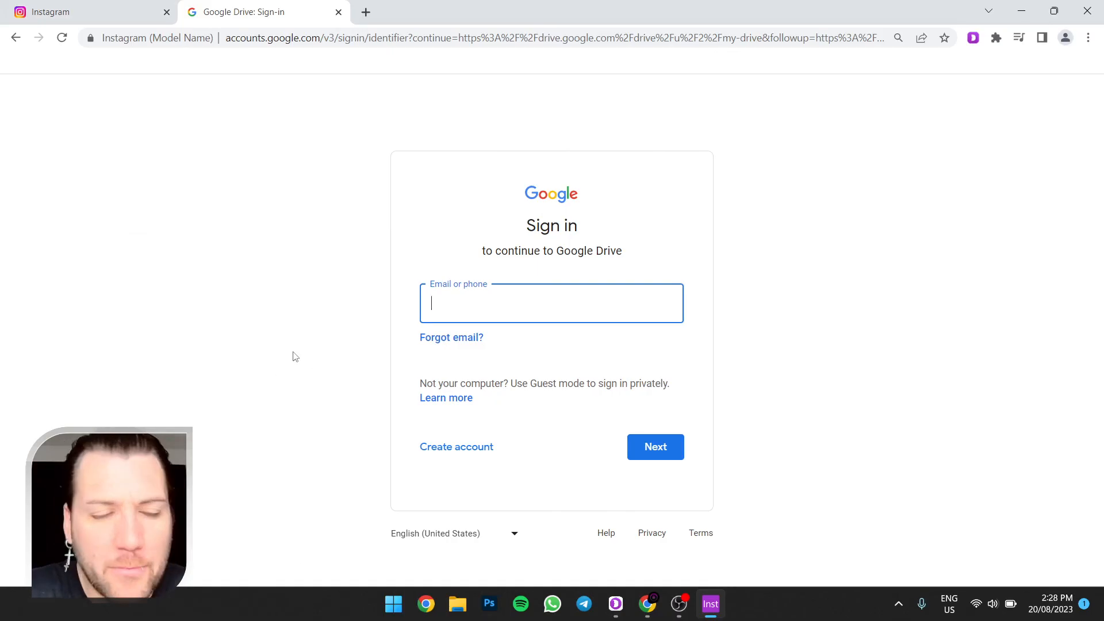
pyautogui.click(99, 10)
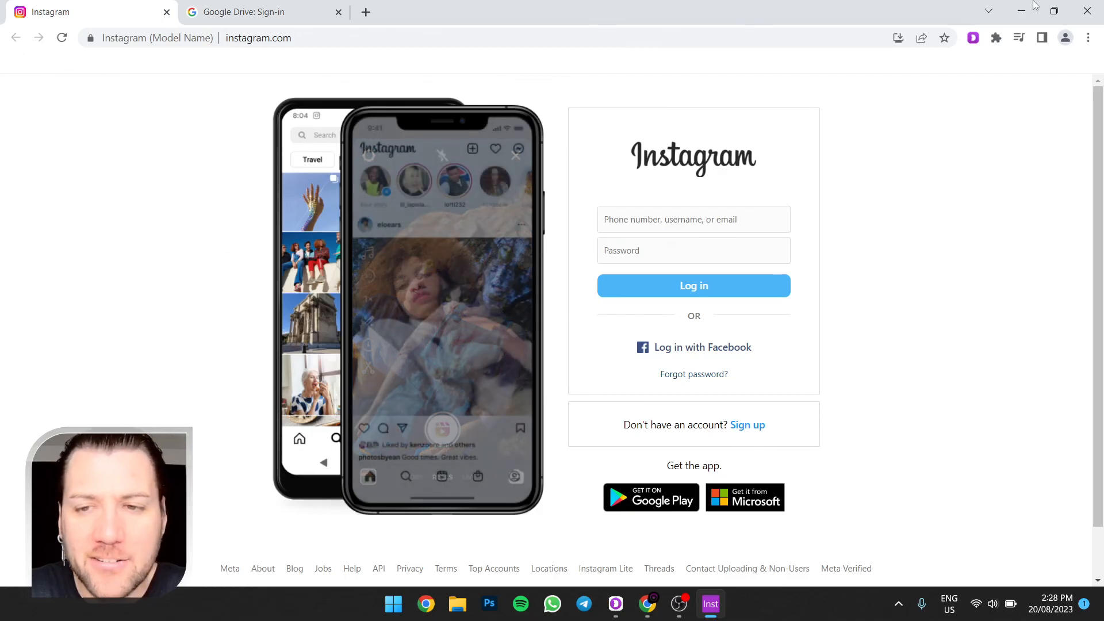
pyautogui.click(1088, 9)
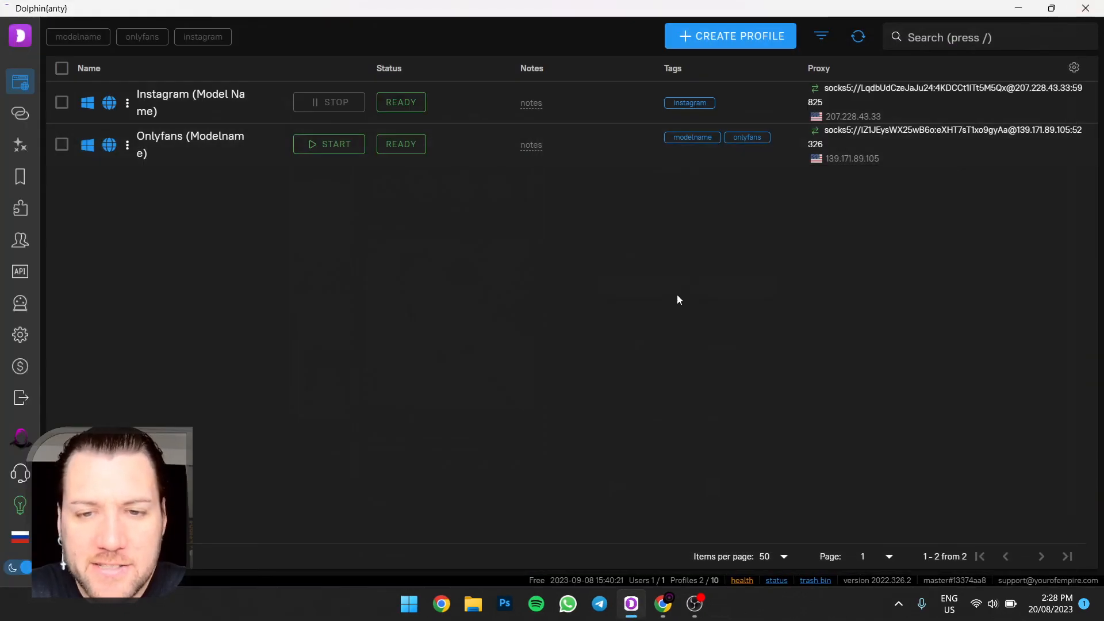